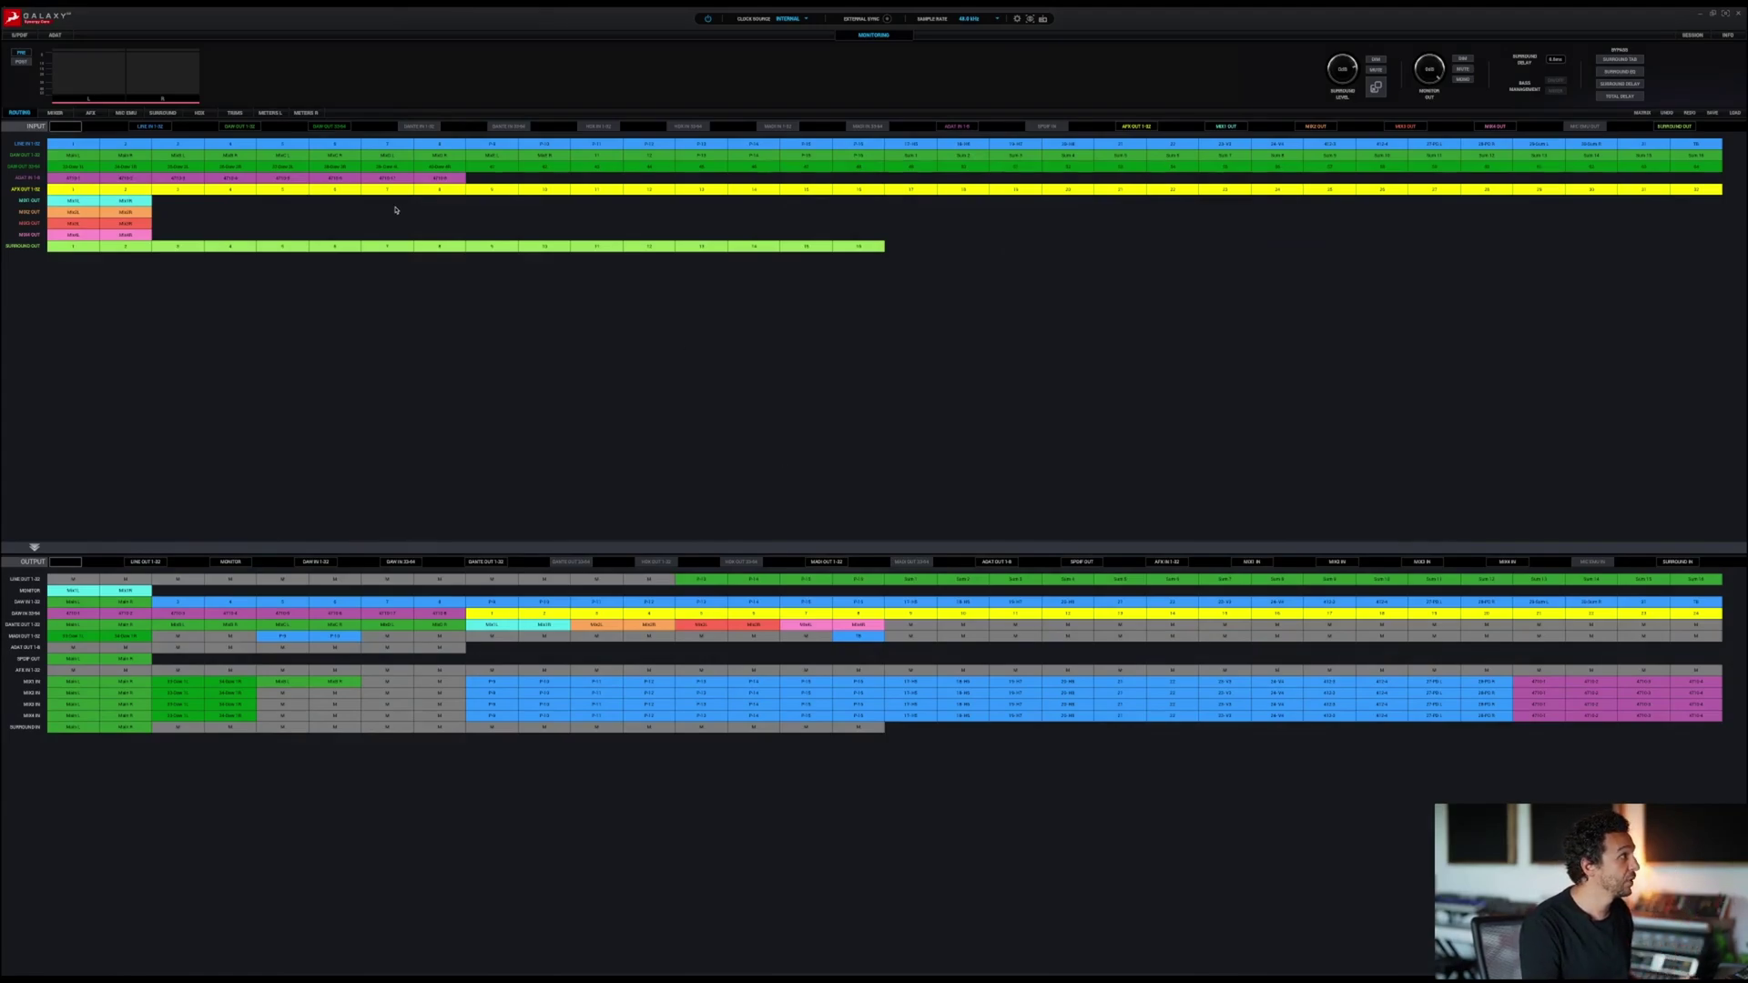
Select 27-PD L and 28-PD R in the LINE IN row as routing sources
click(1435, 146)
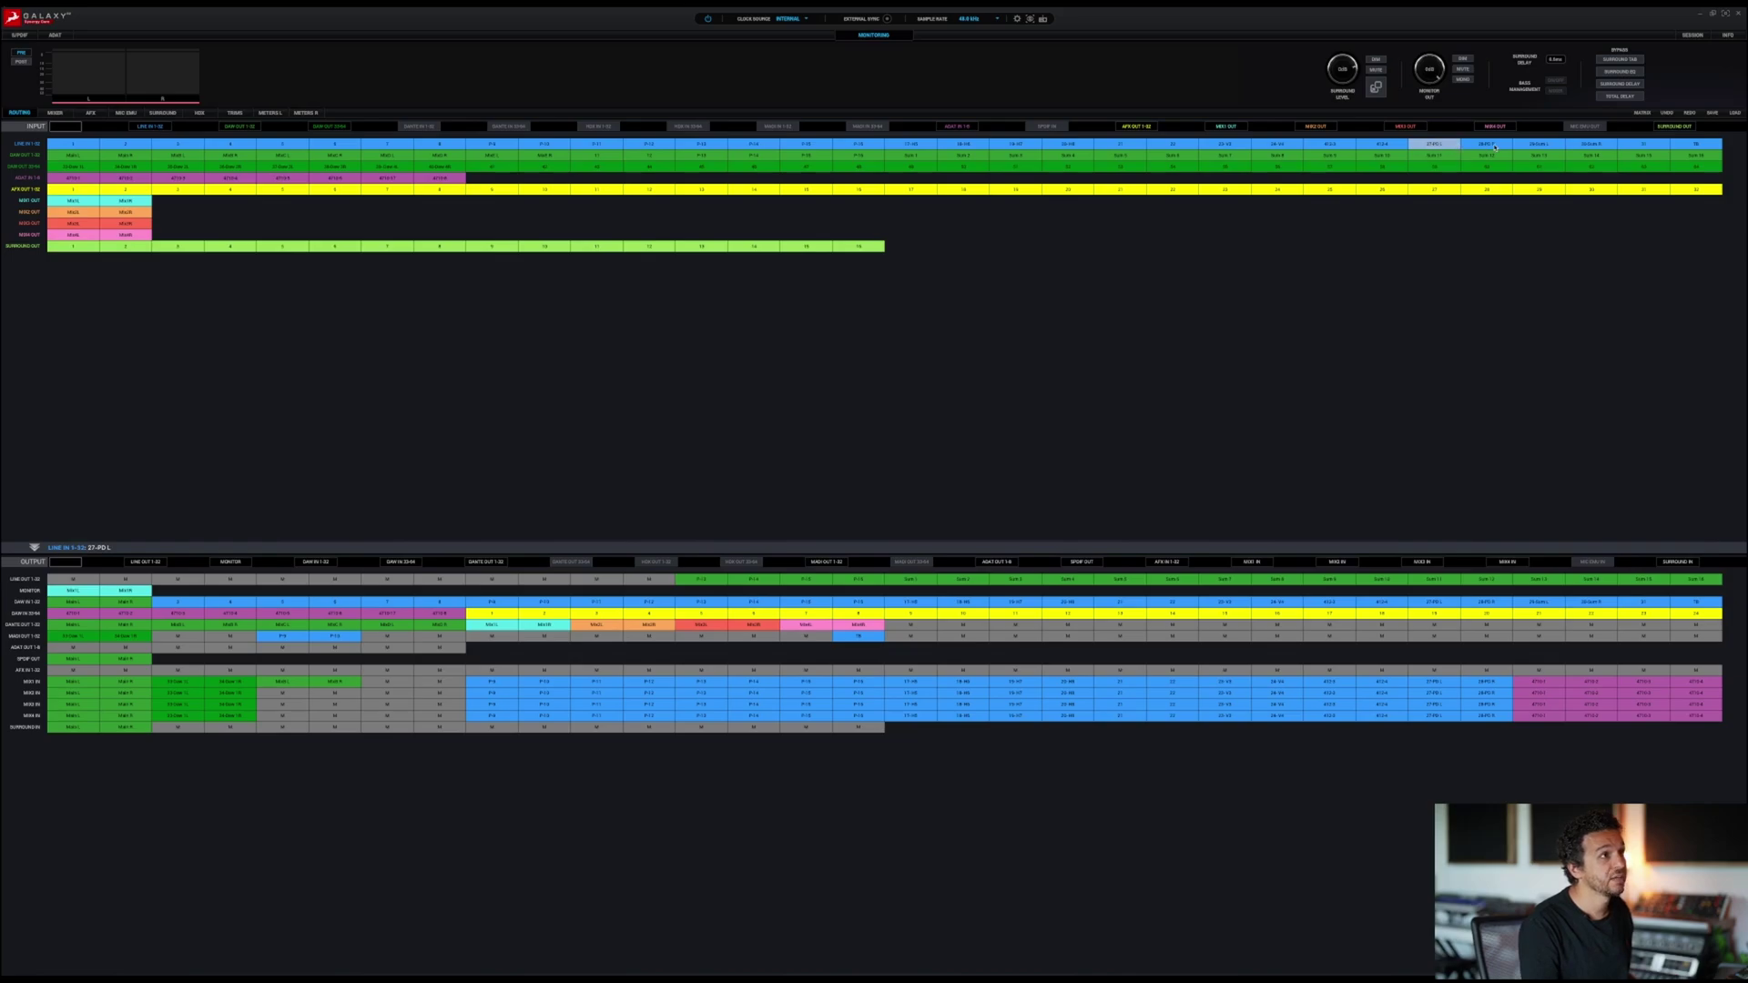
shift+click(1478, 146)
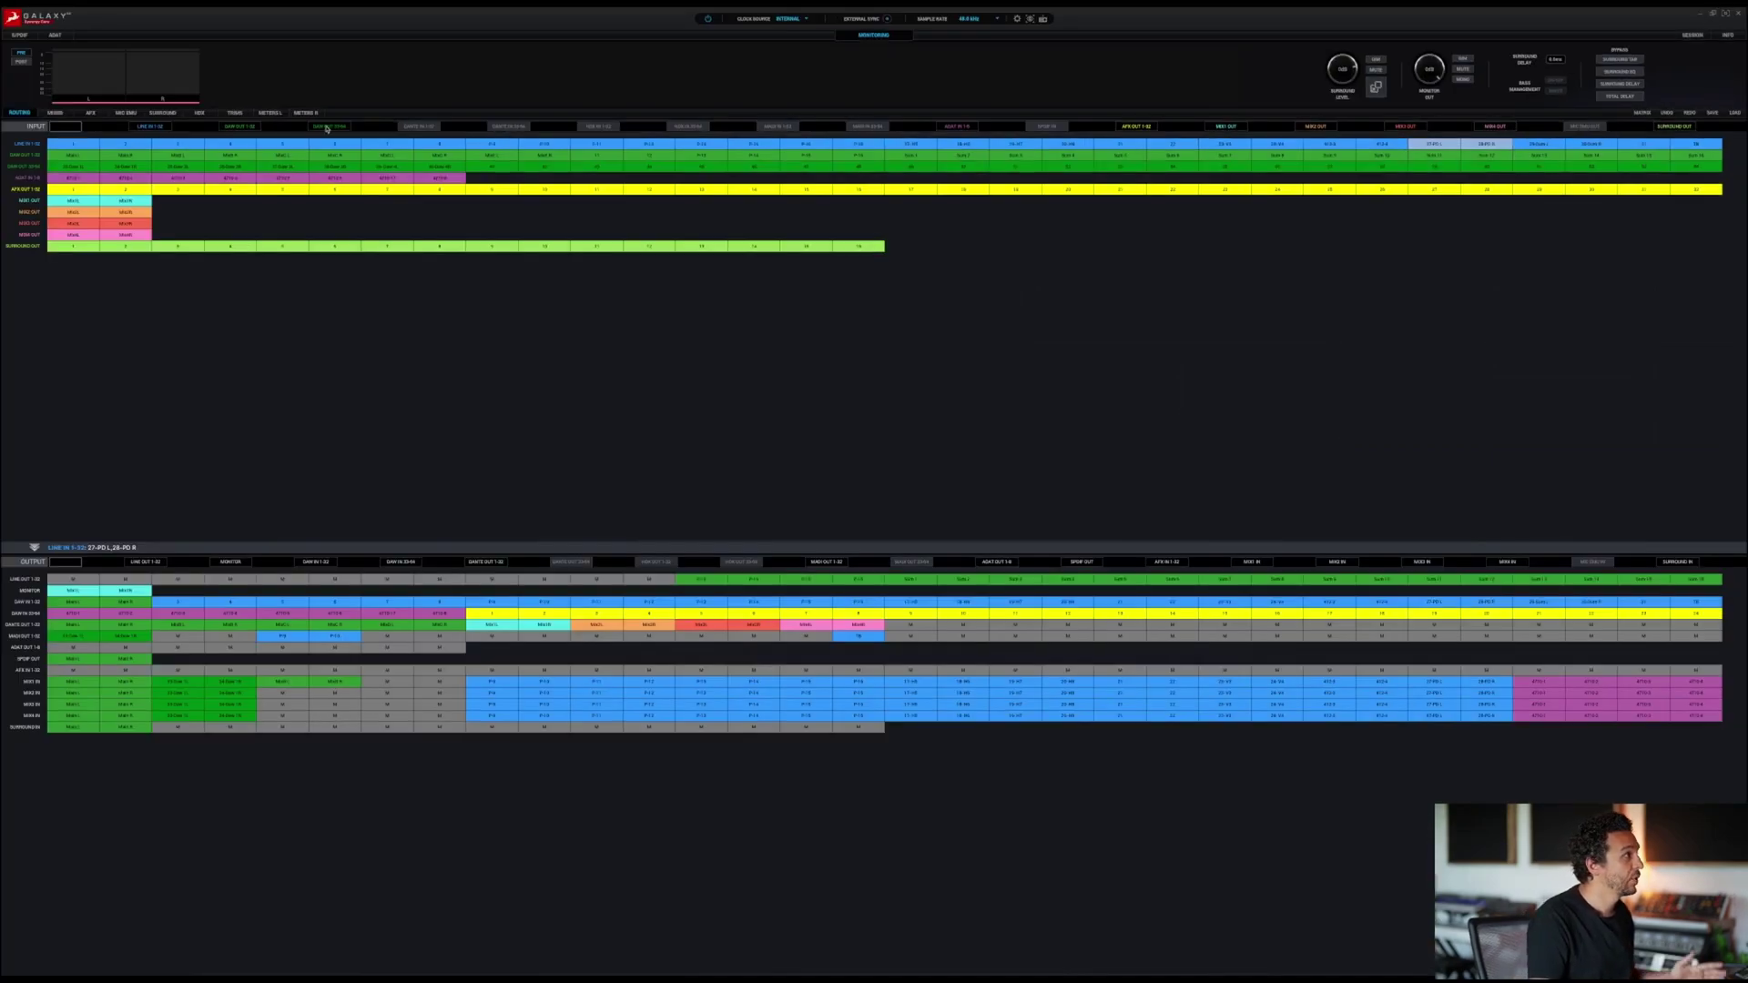
Switch to the METERS L page and set its meter source to LINE IN 1-32
click(271, 113)
click(852, 127)
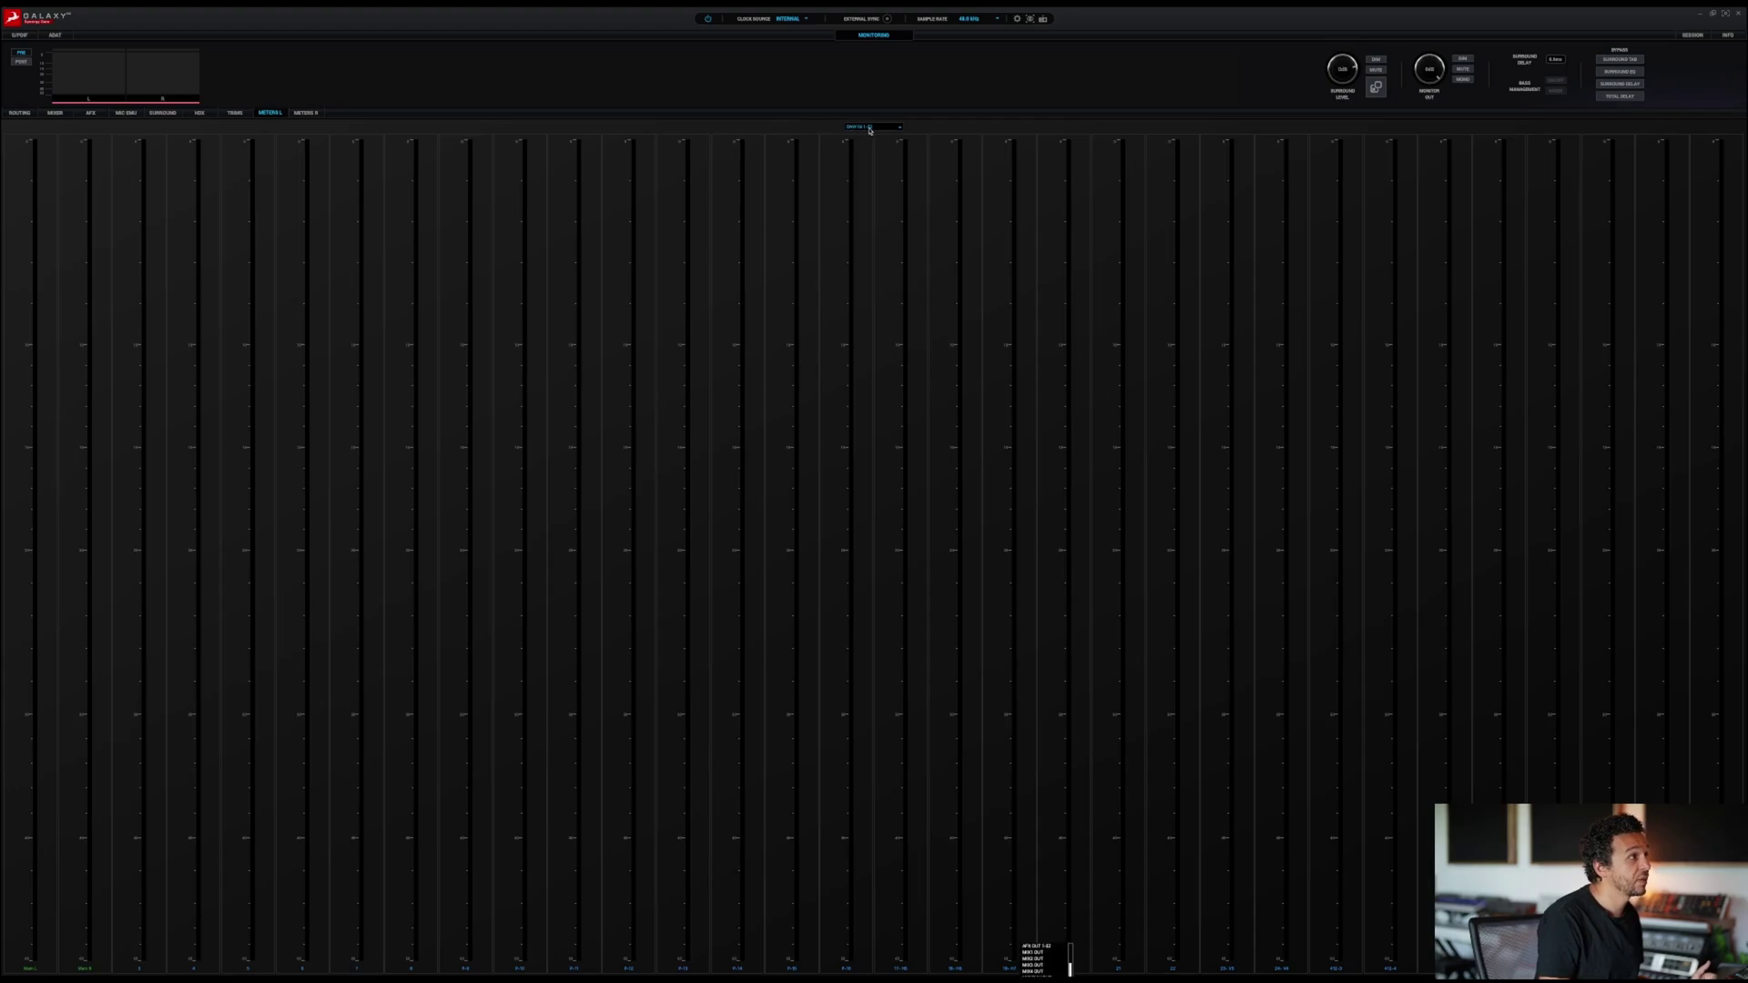
scroll(1045, 965, down, 4)
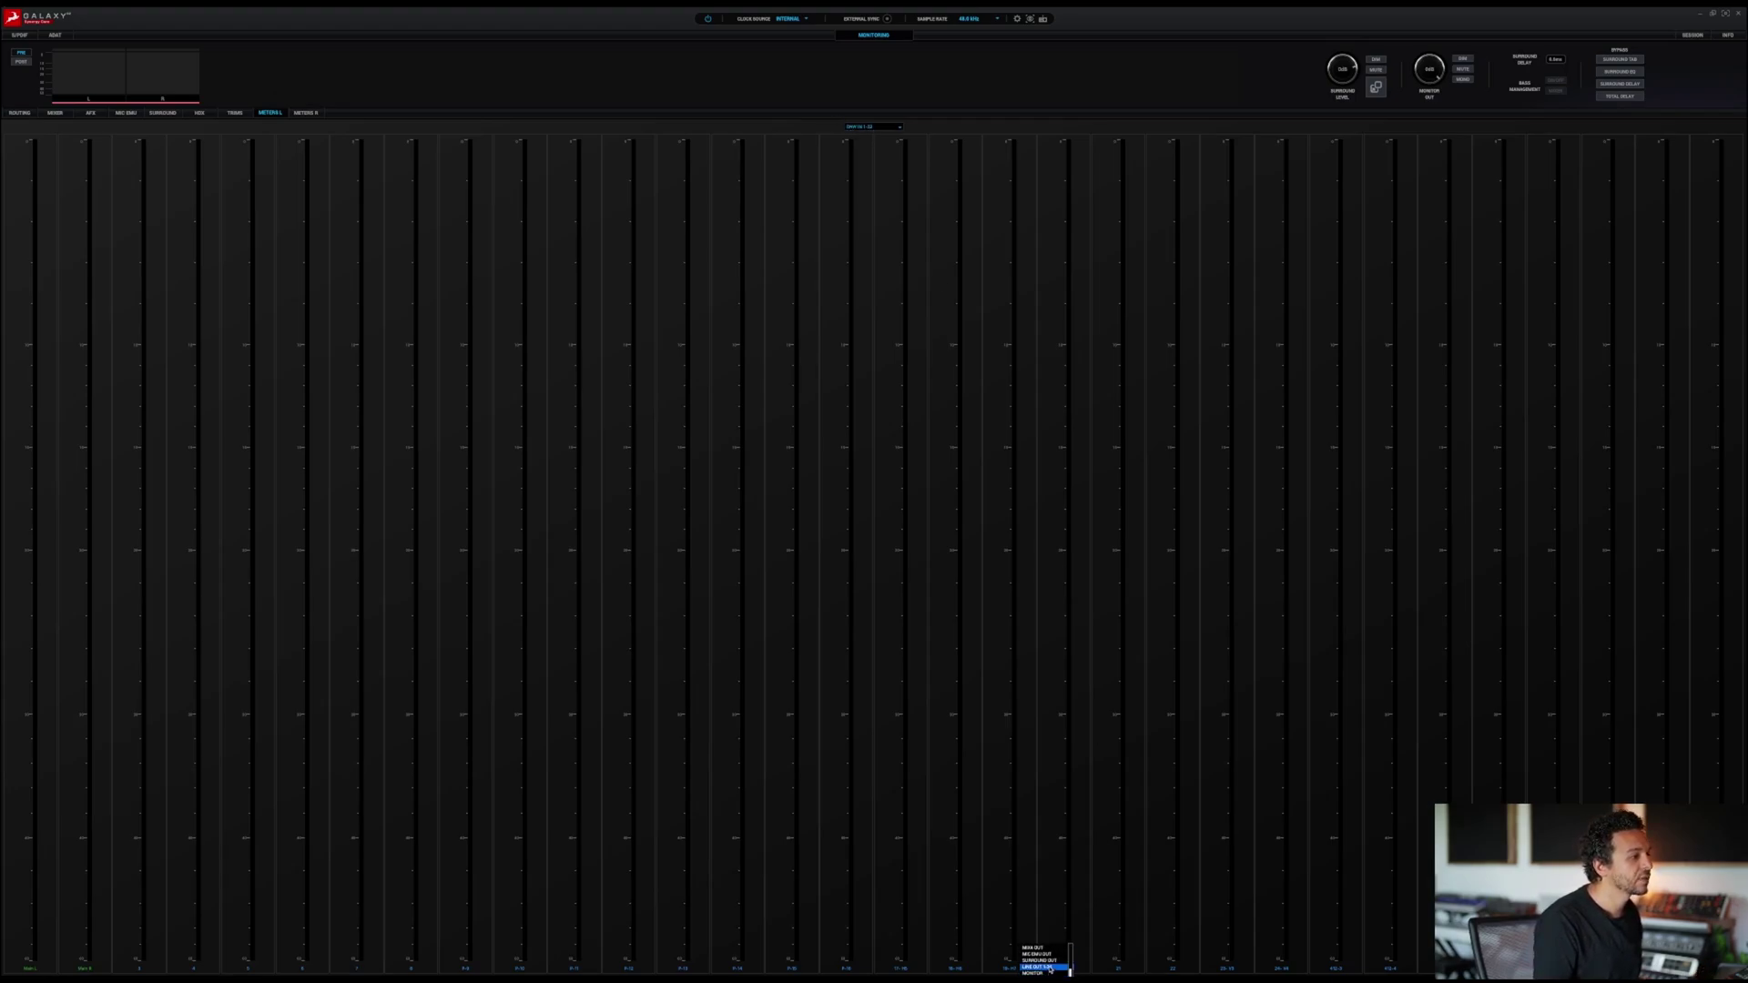
scroll(1050, 970, up, 5)
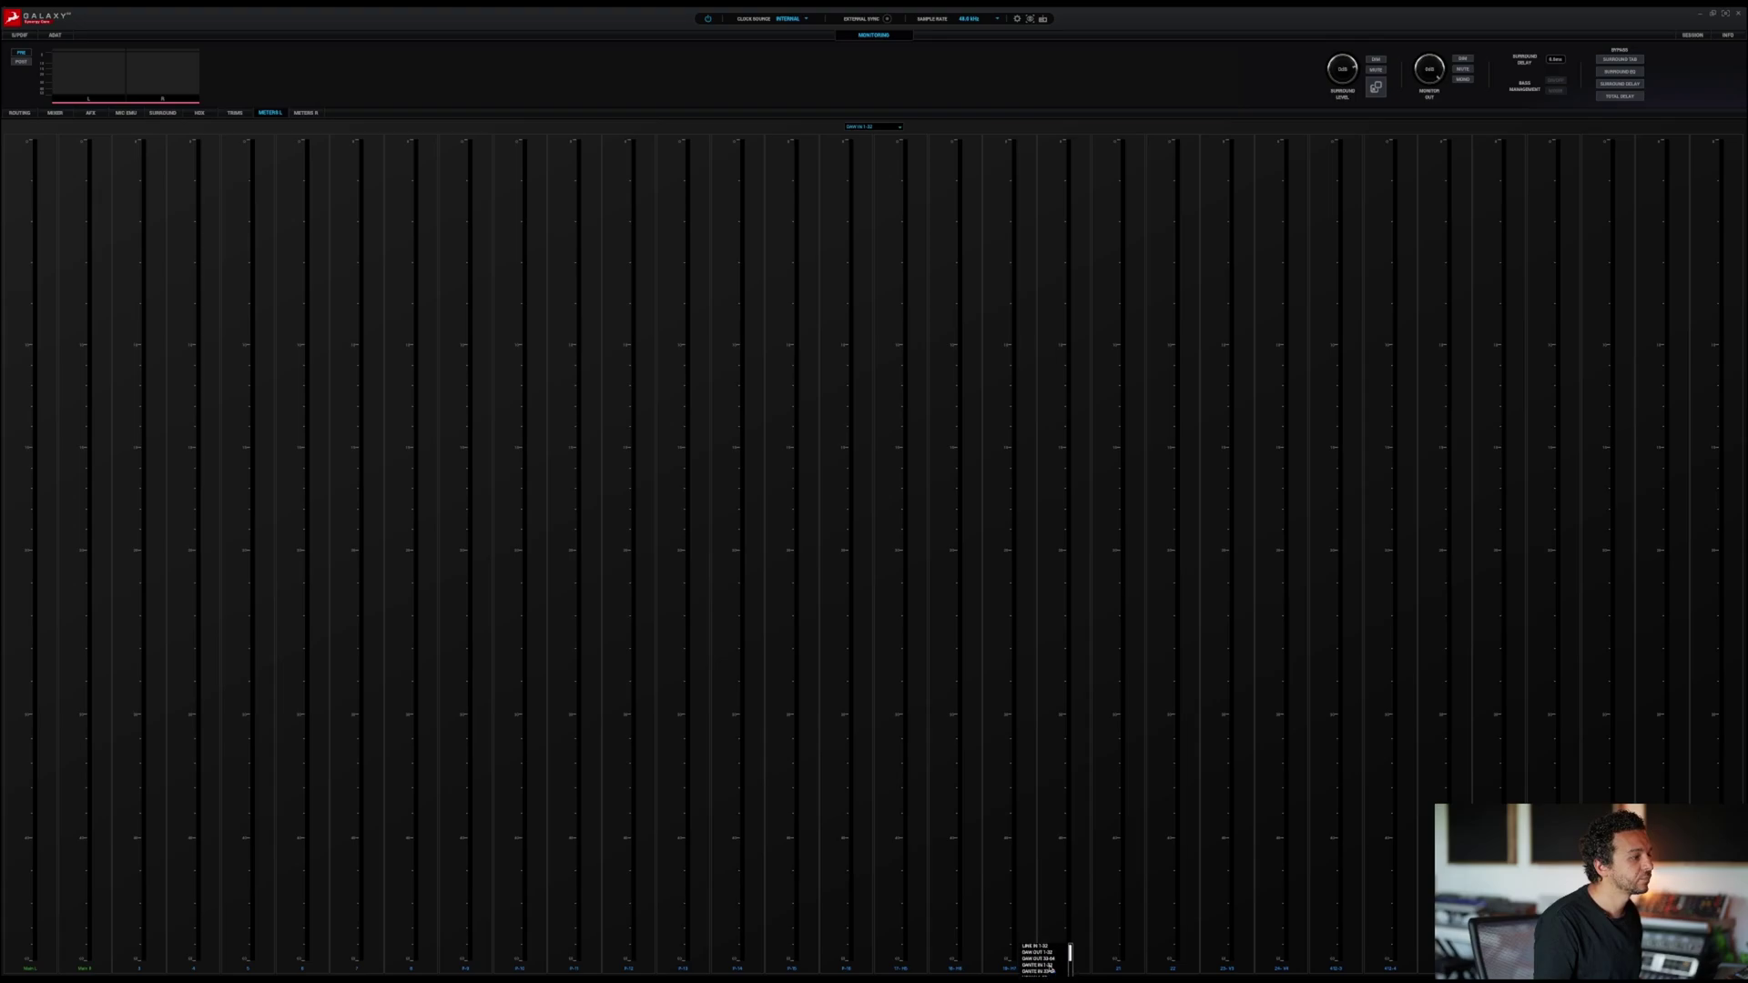
click(1040, 947)
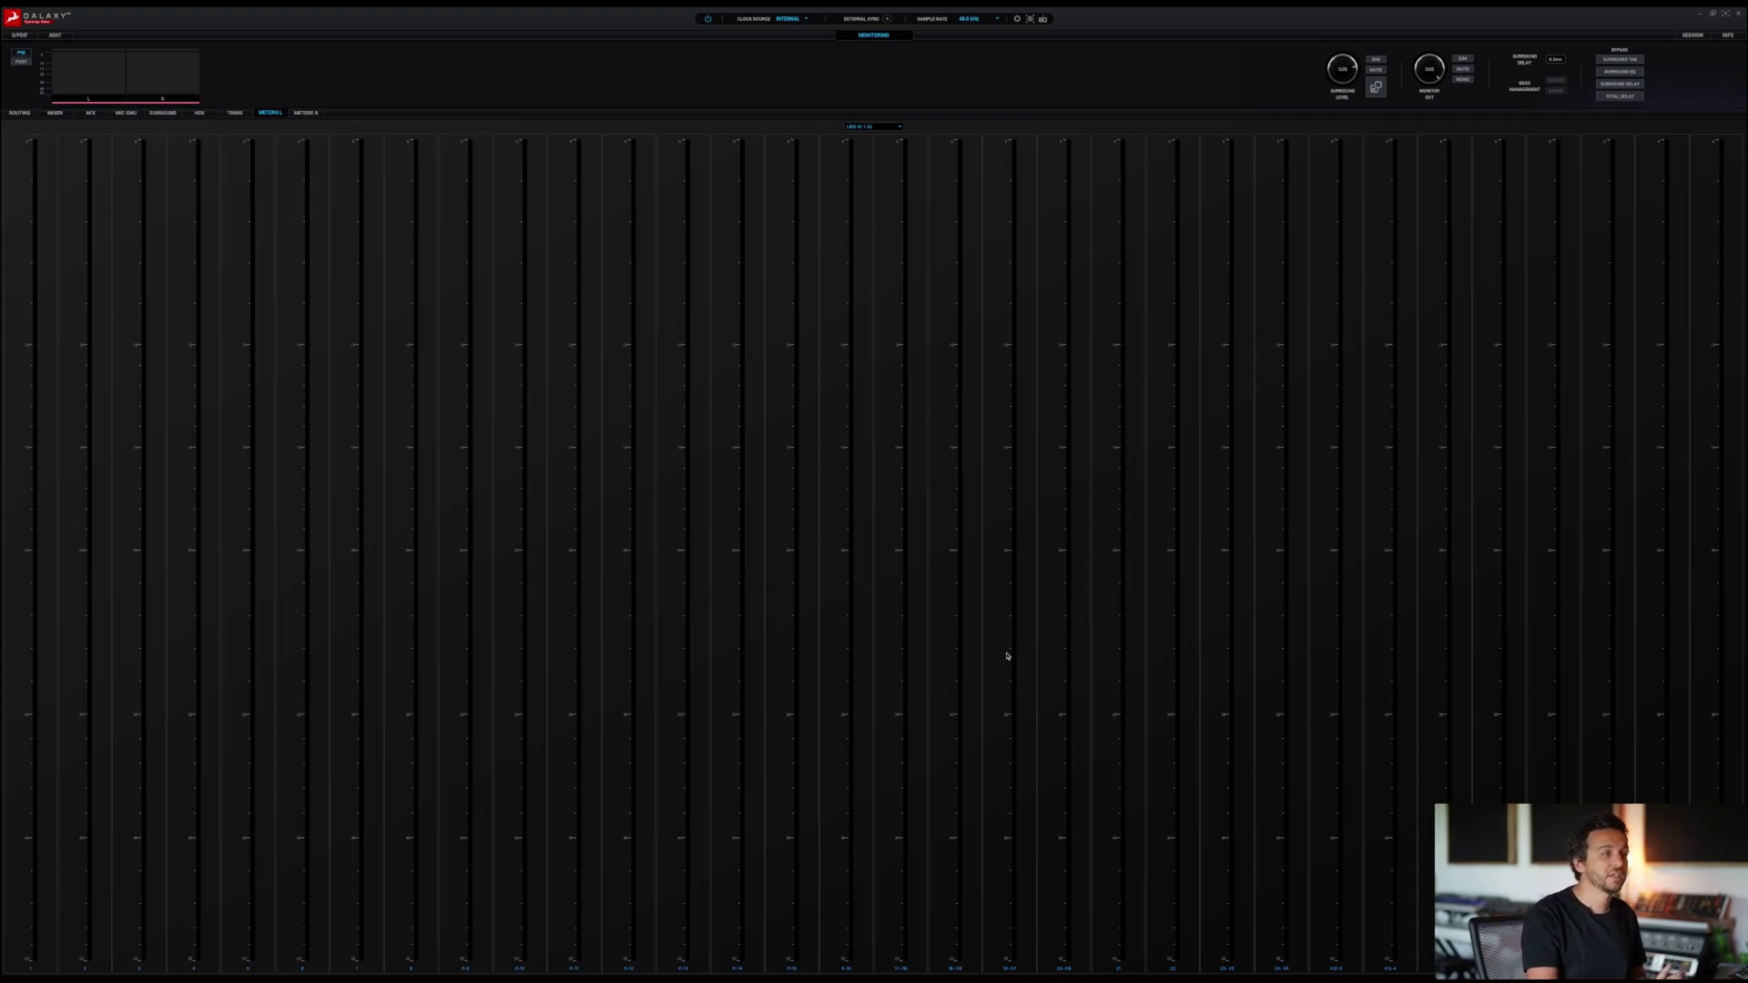
Route 27-PD L and 28-PD R into AFX IN 1–2, then select AFX OUT 1–2 as sources
click(20, 112)
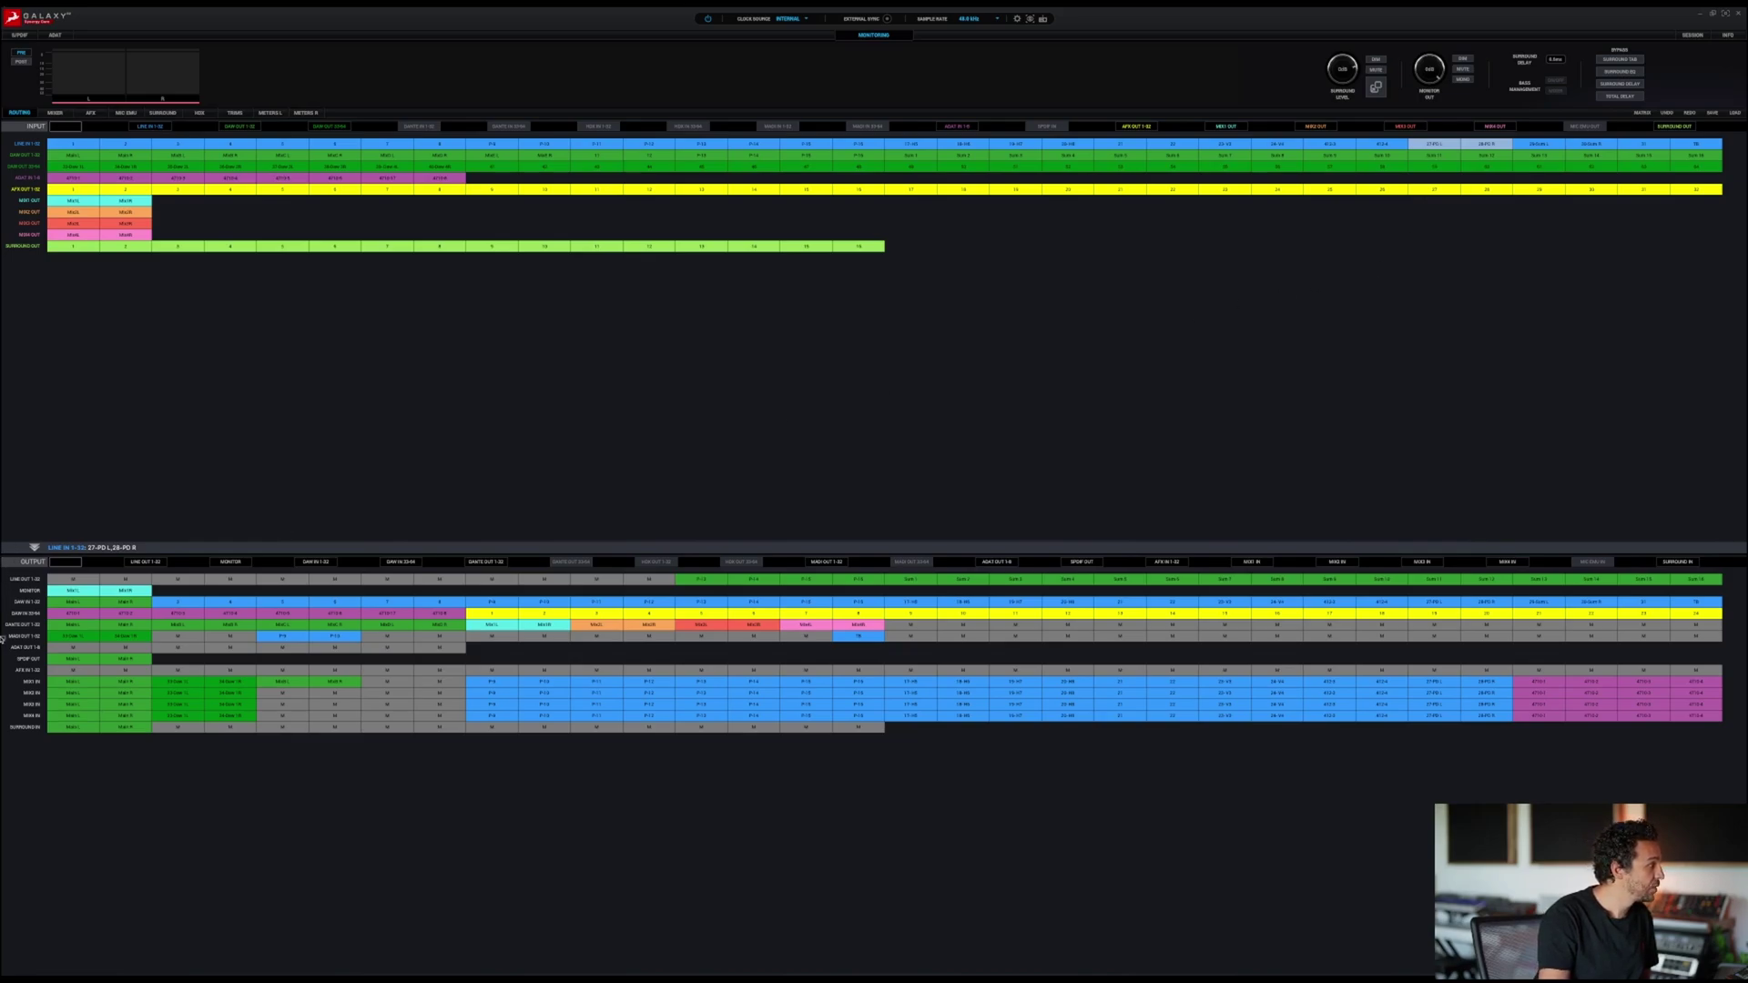
click(64, 672)
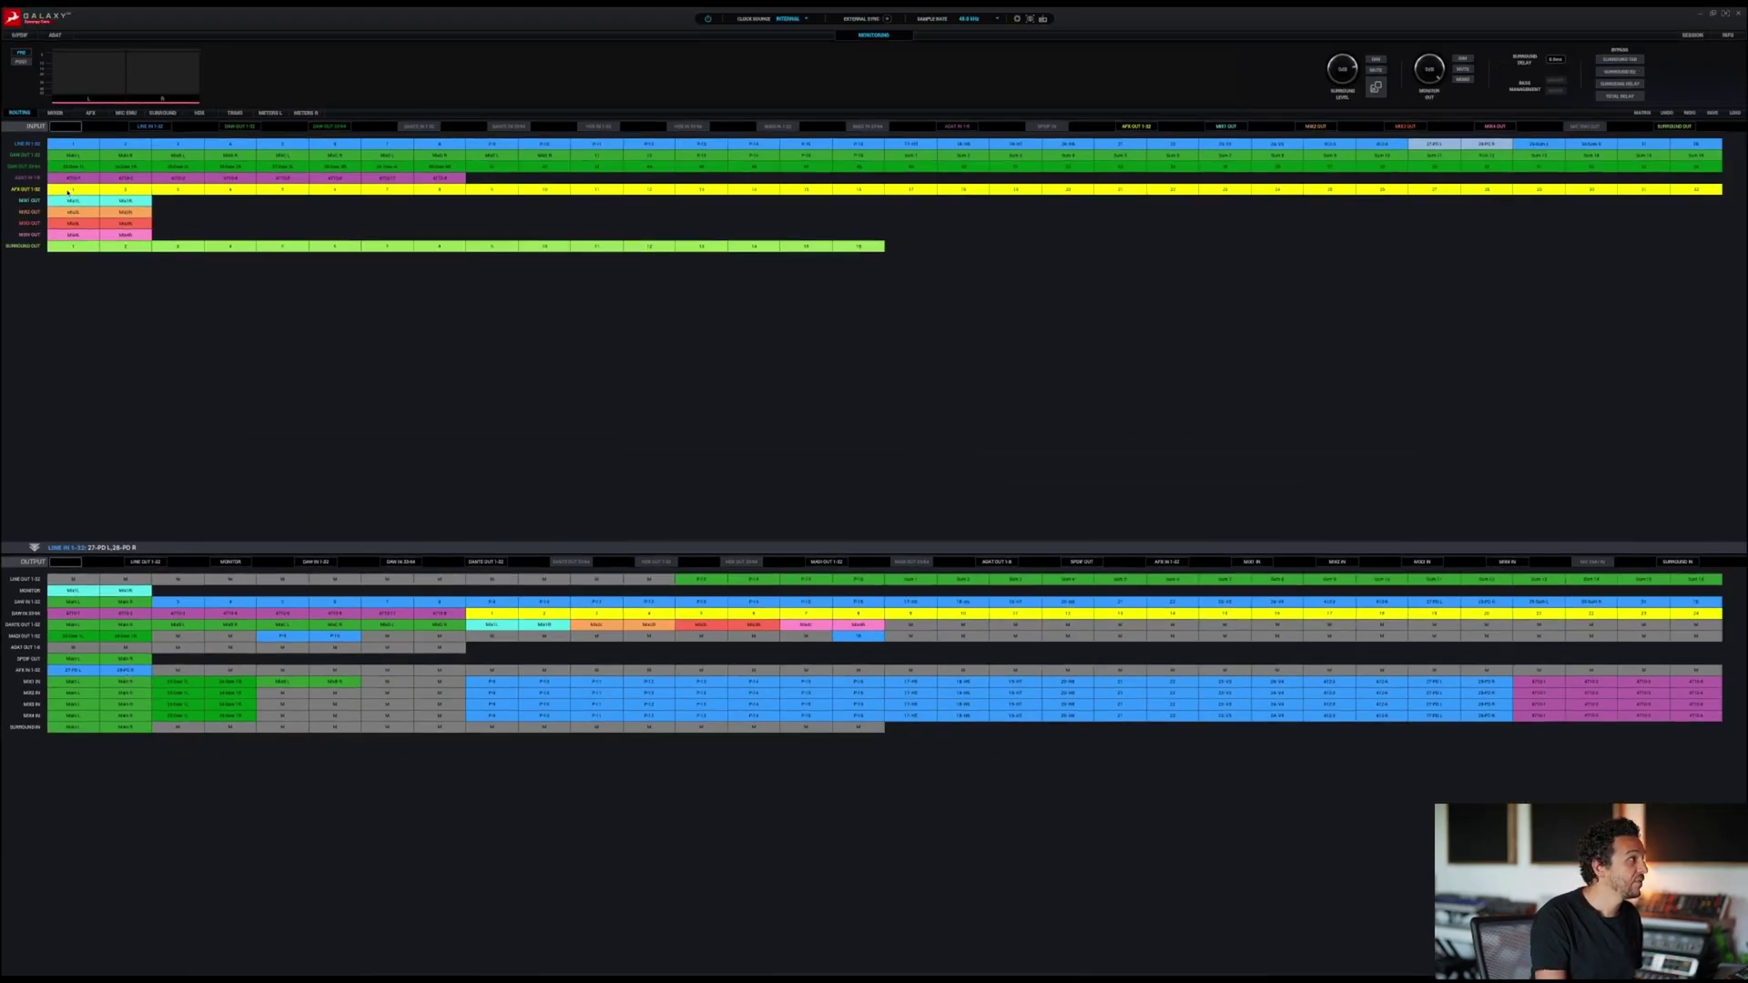
click(68, 191)
shift+click(126, 190)
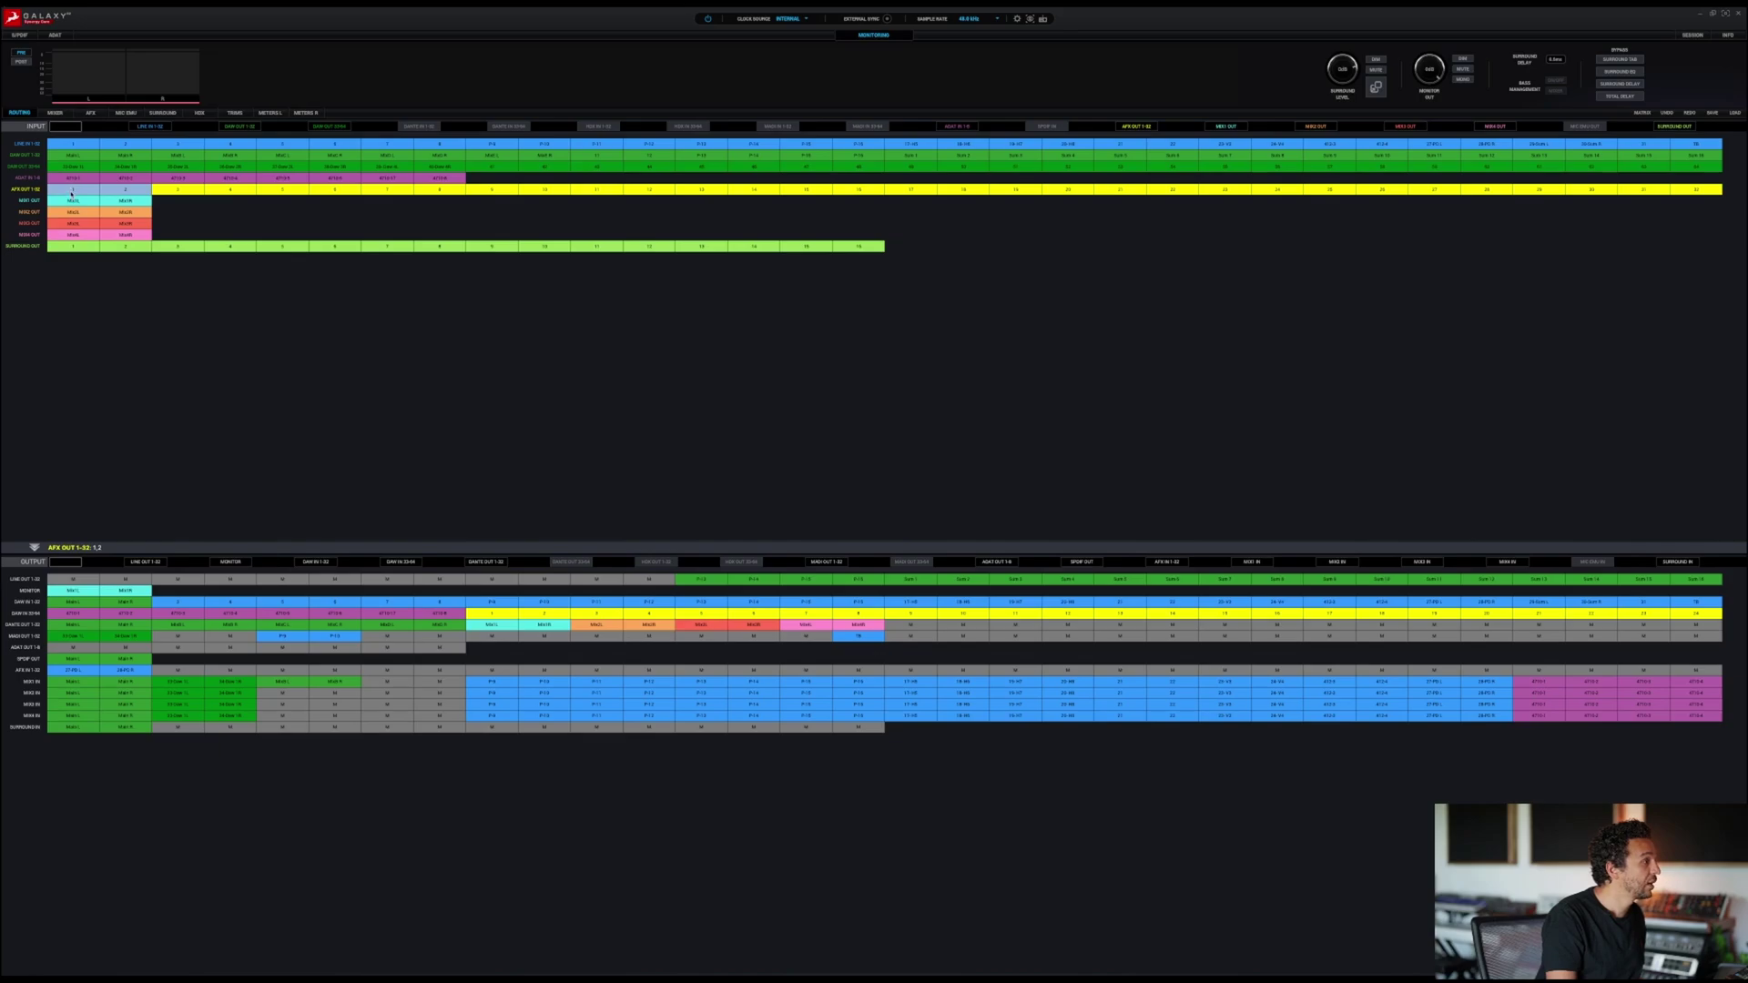
Drag the AFX OUT 1–2 selection onto the DAW IN row to feed Pro Tools
drag(72, 193, 72, 205)
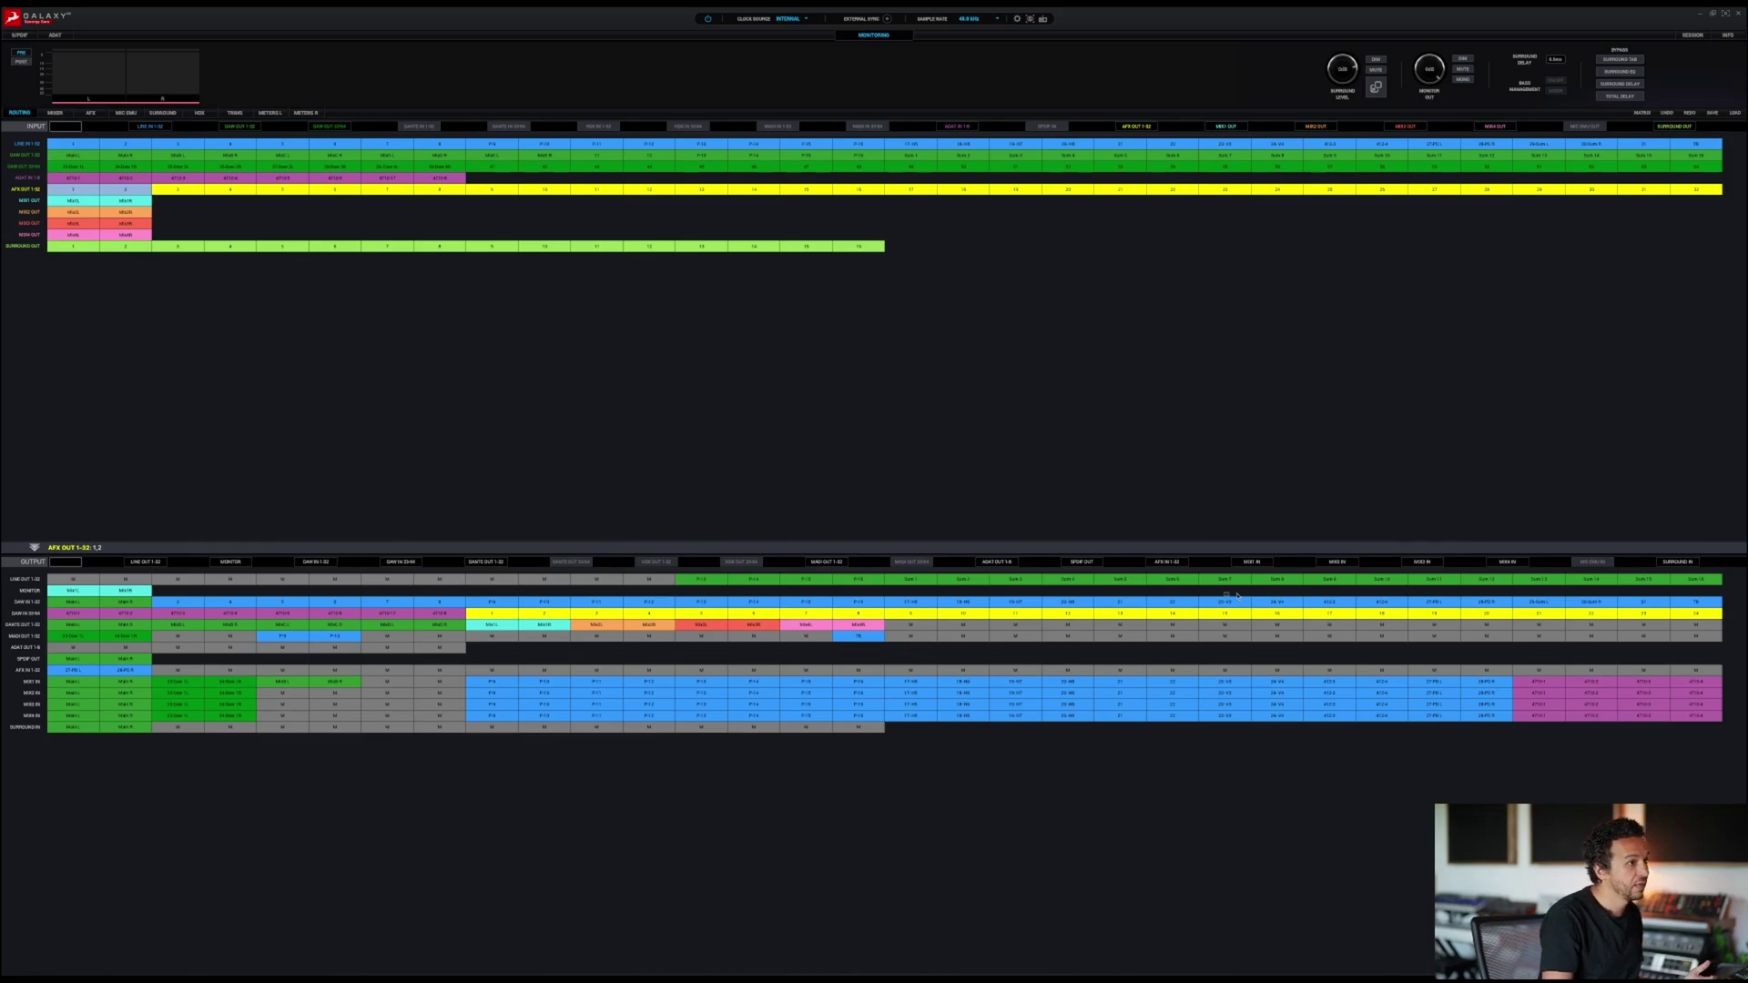
drag(1250, 598, 490, 619)
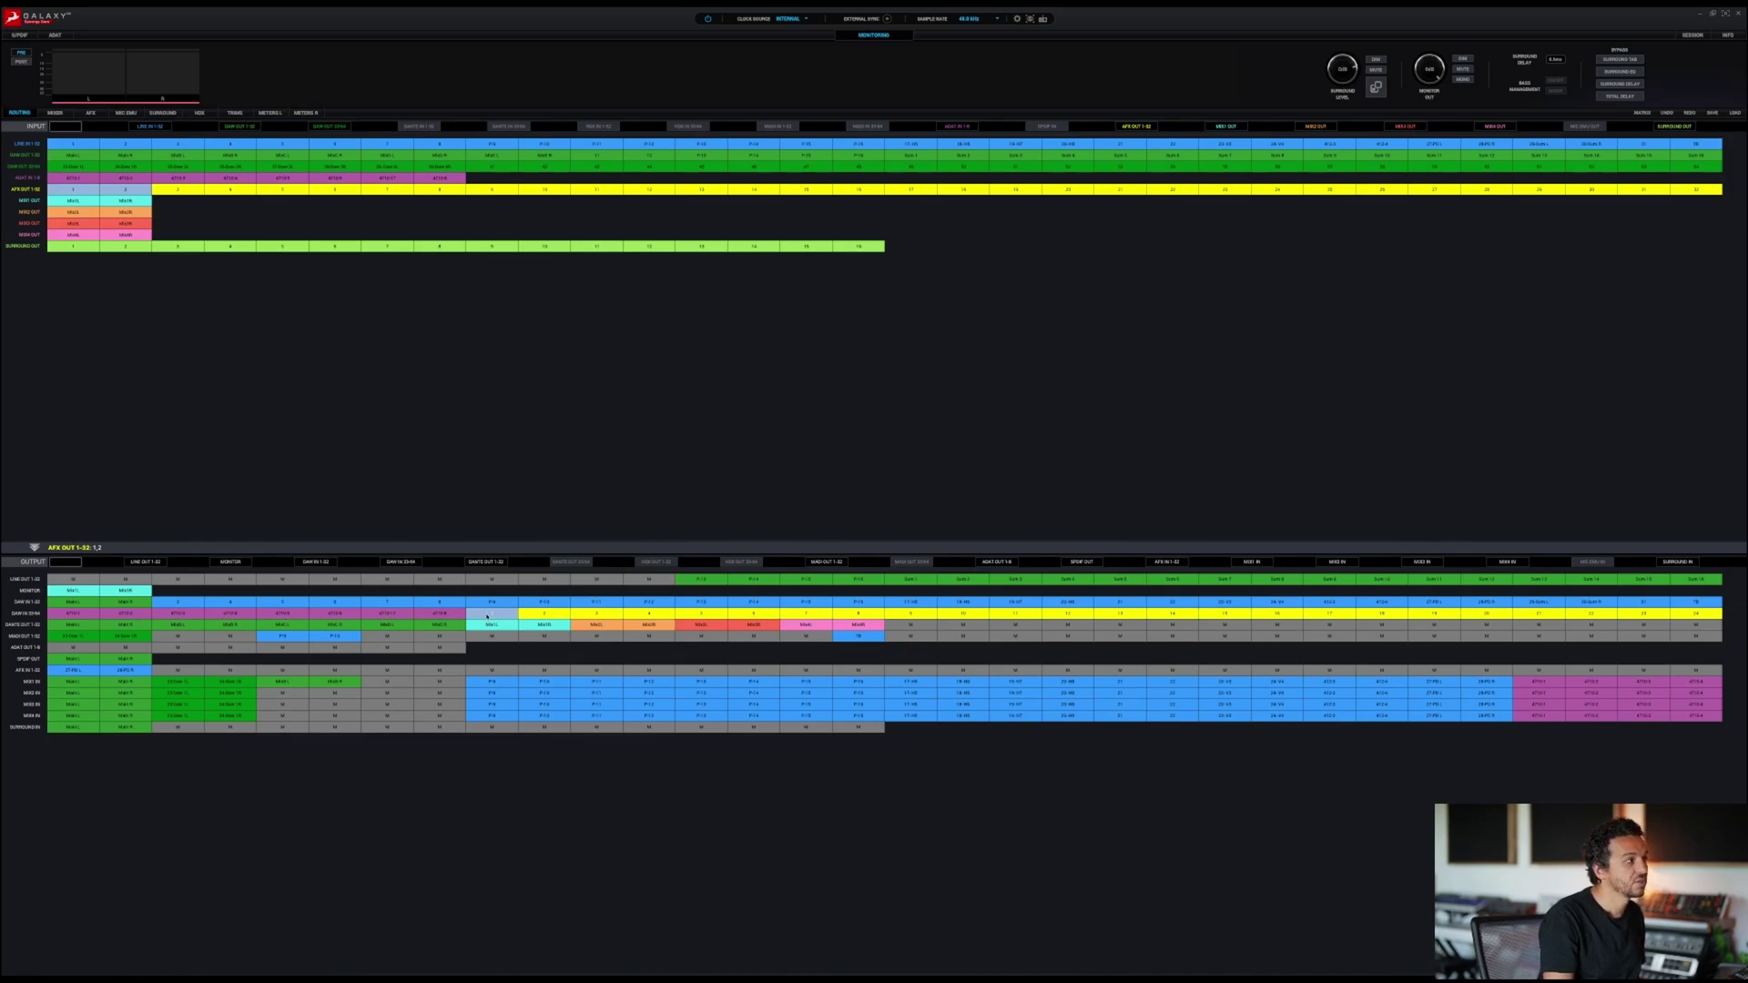
drag(539, 618, 516, 617)
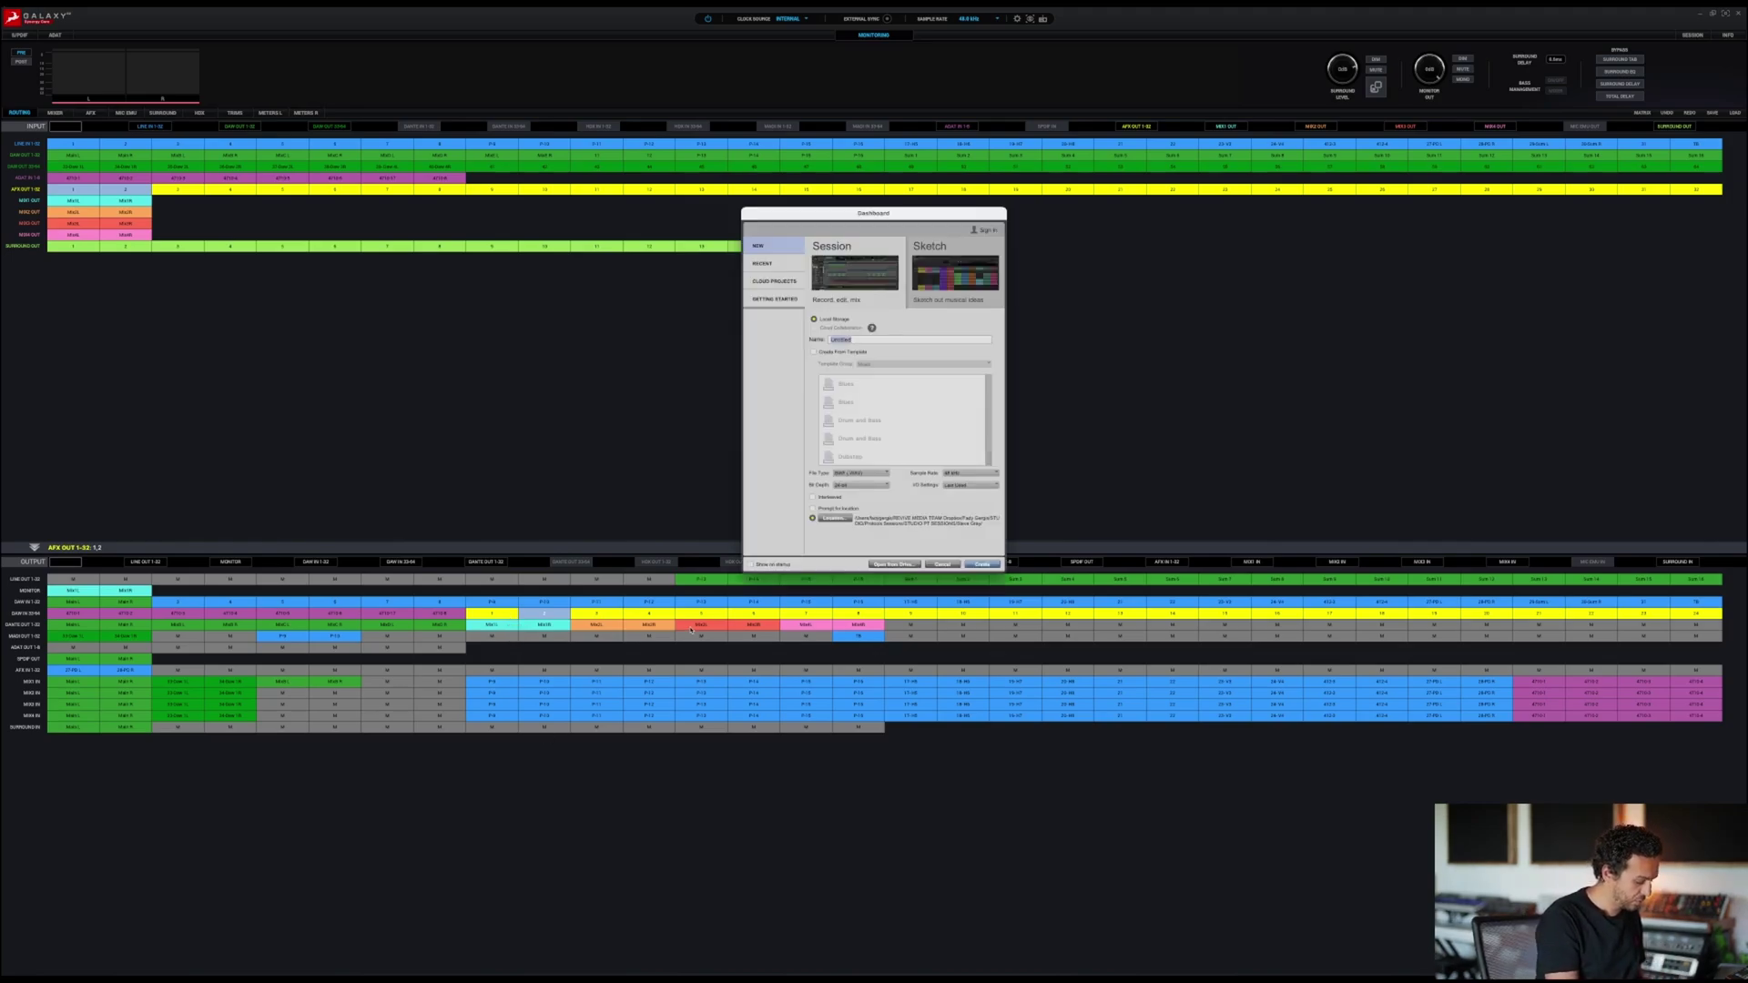
Create the 'Tes' session and add two new audio tracks, enlarging their height
text(Test)
key(Return)
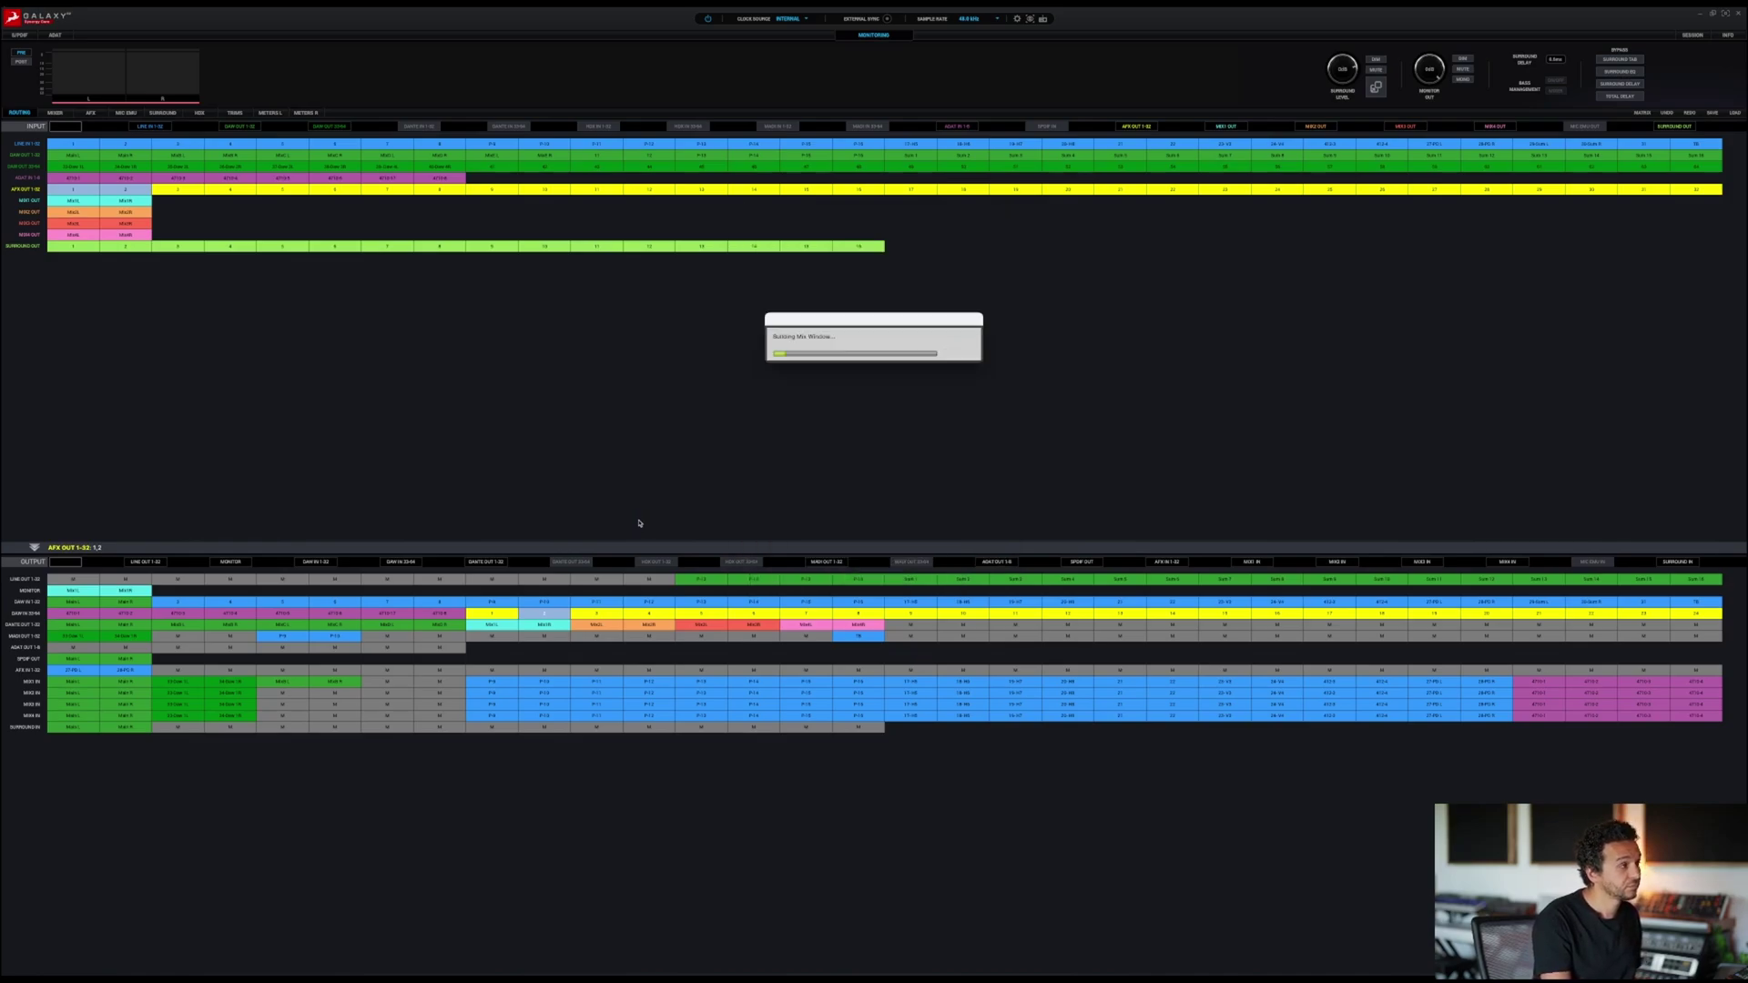
key(super+shift+n)
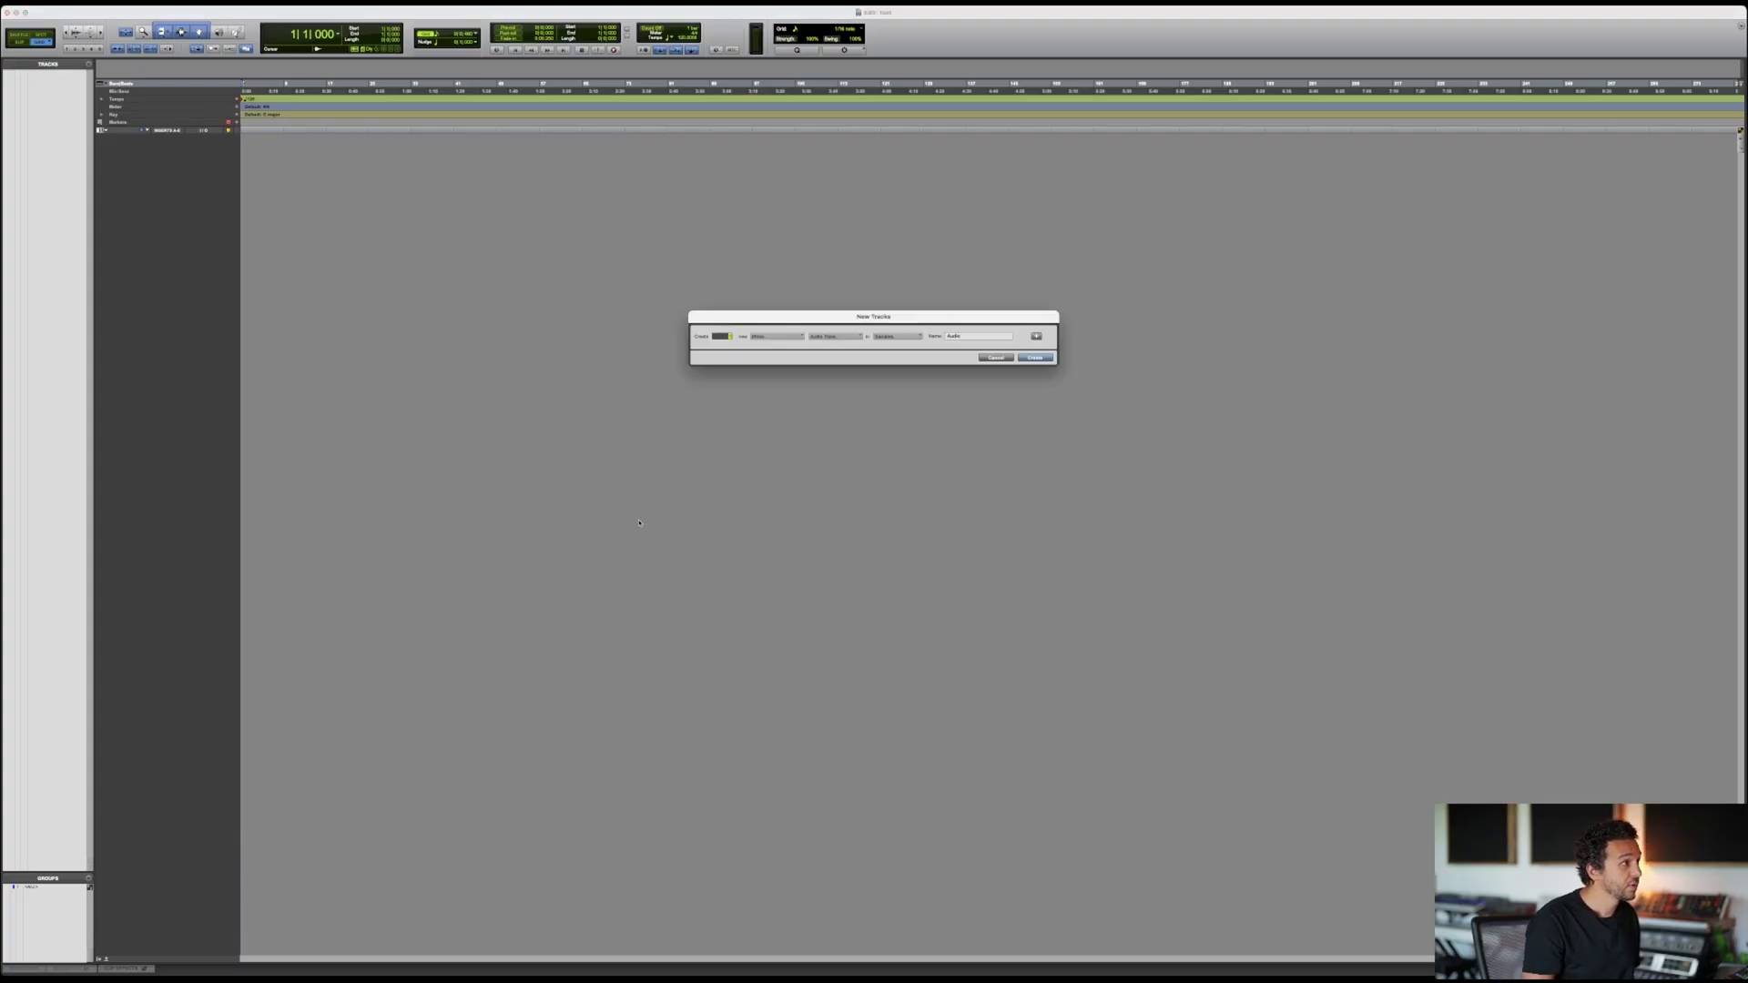
key(Return)
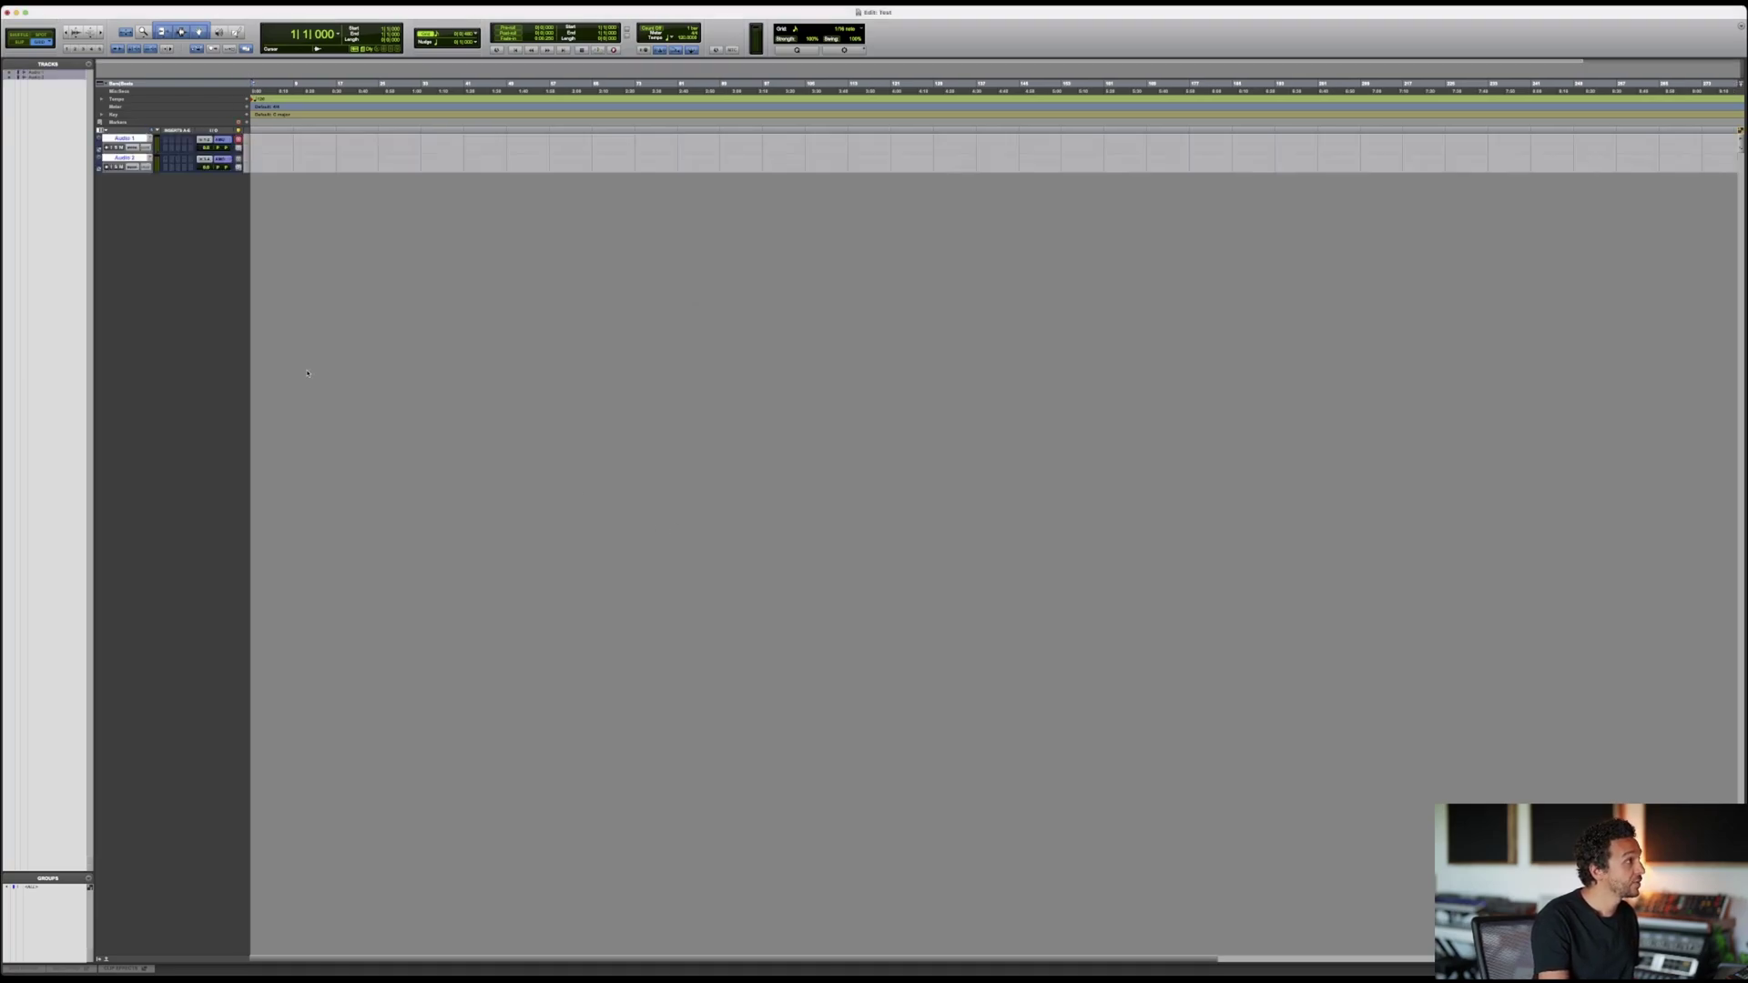
key(ctrl+Up)
key(ctrl+Up)
key(ctrl+Up)
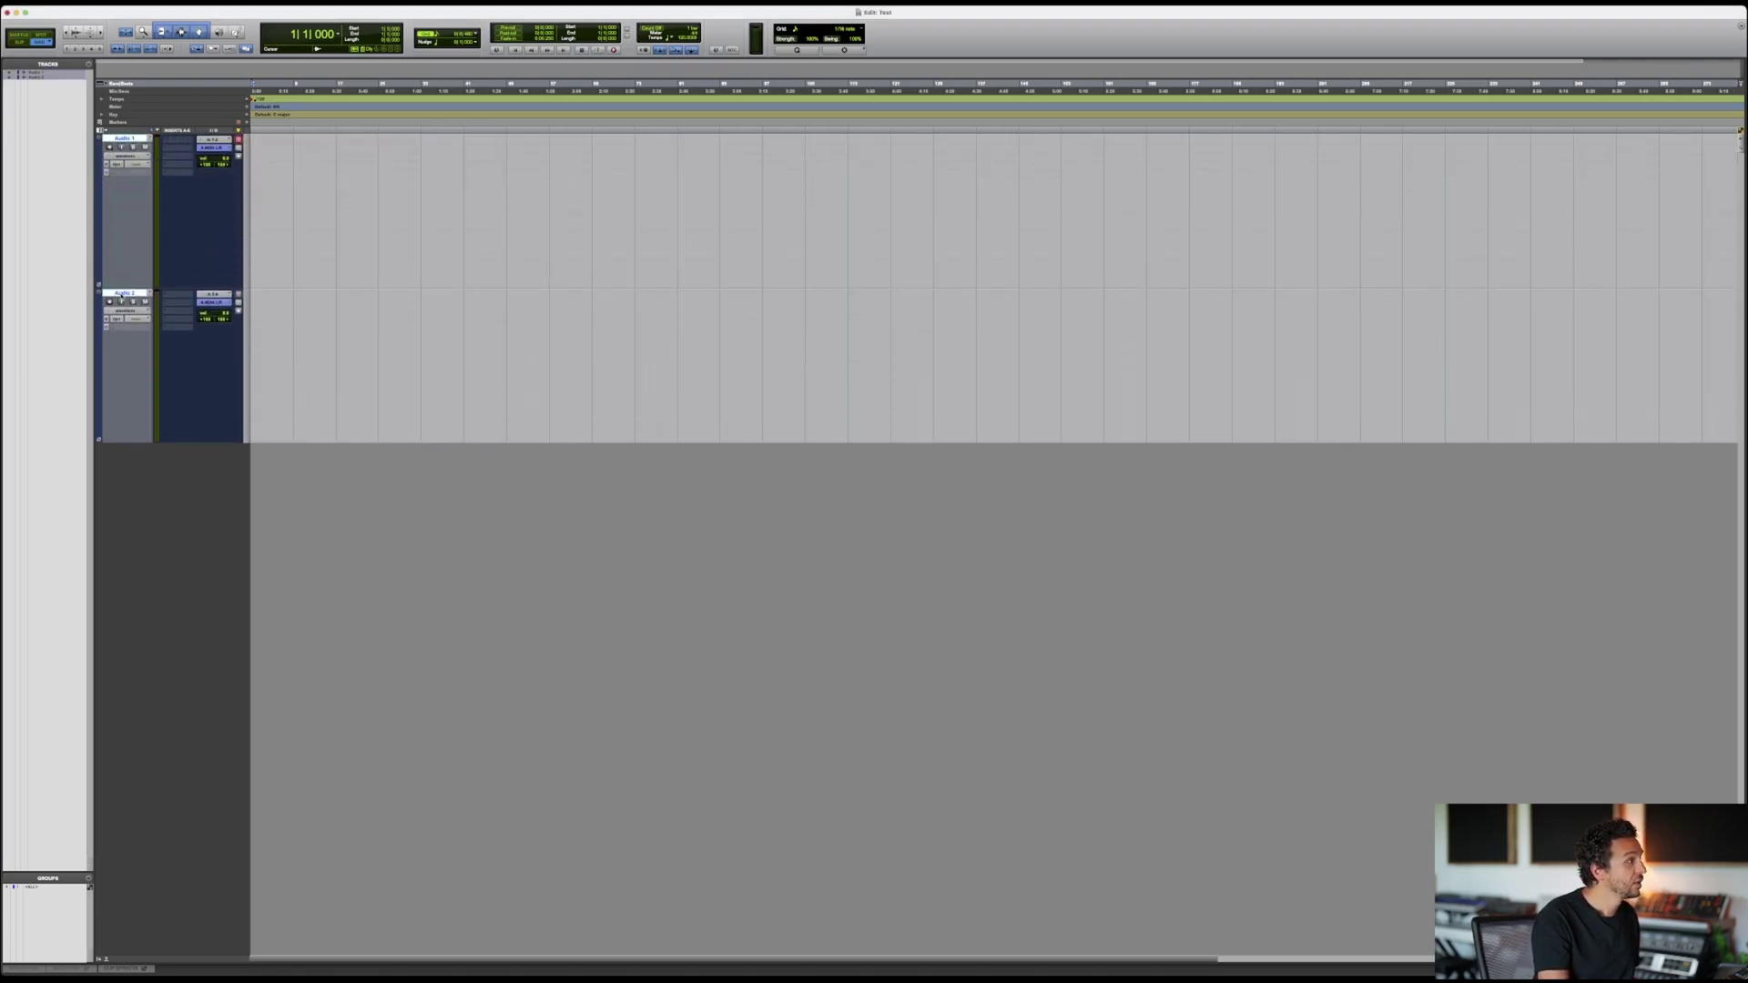
Set Audio 1's input to Poly D and give Audio 2 its own input
click(198, 138)
mouse_move(228, 140)
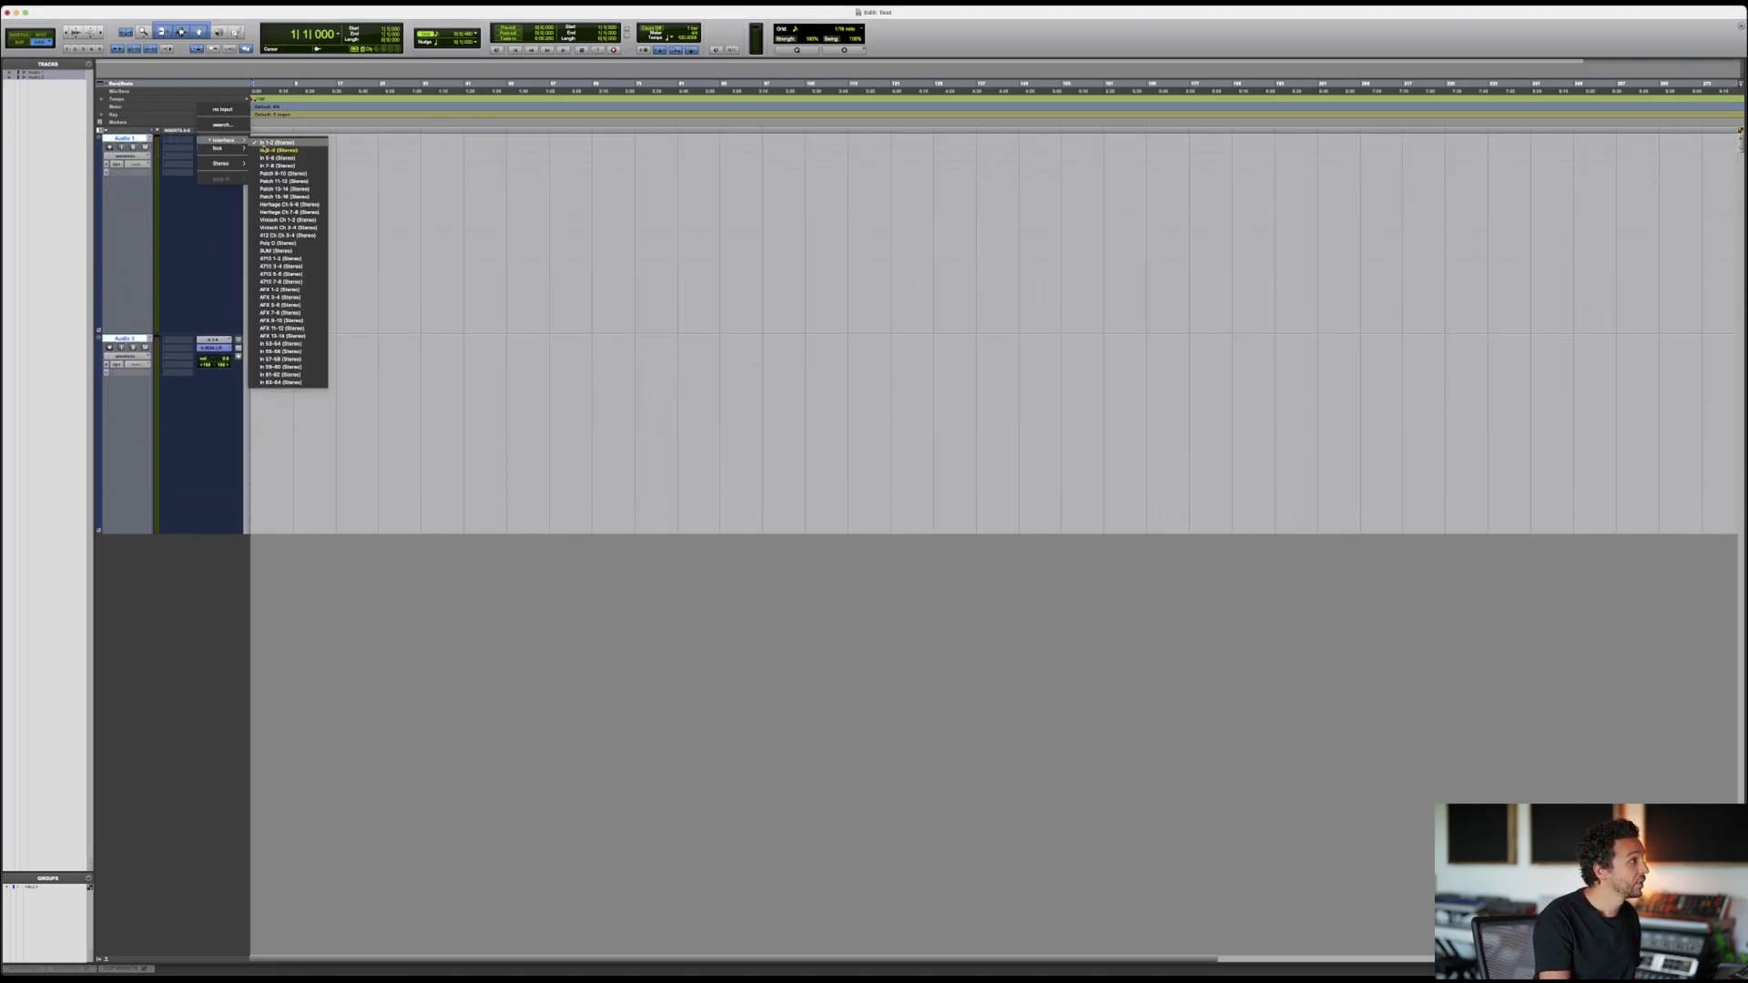
click(306, 244)
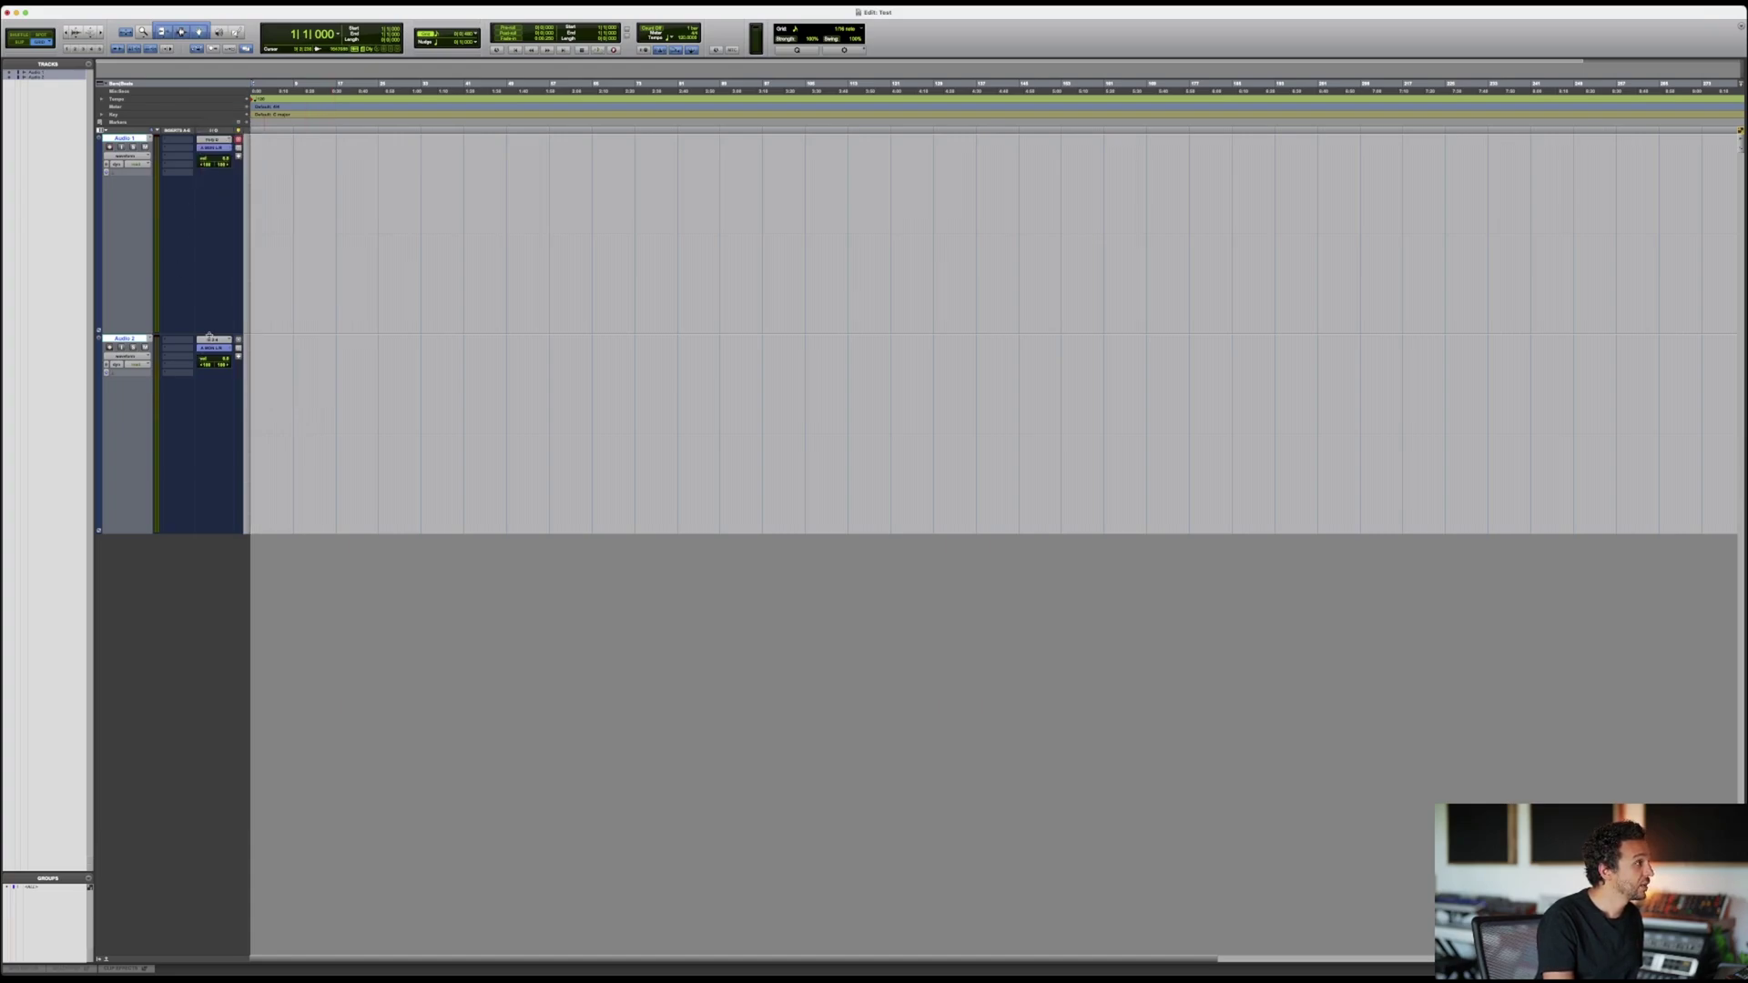
click(213, 340)
mouse_move(219, 340)
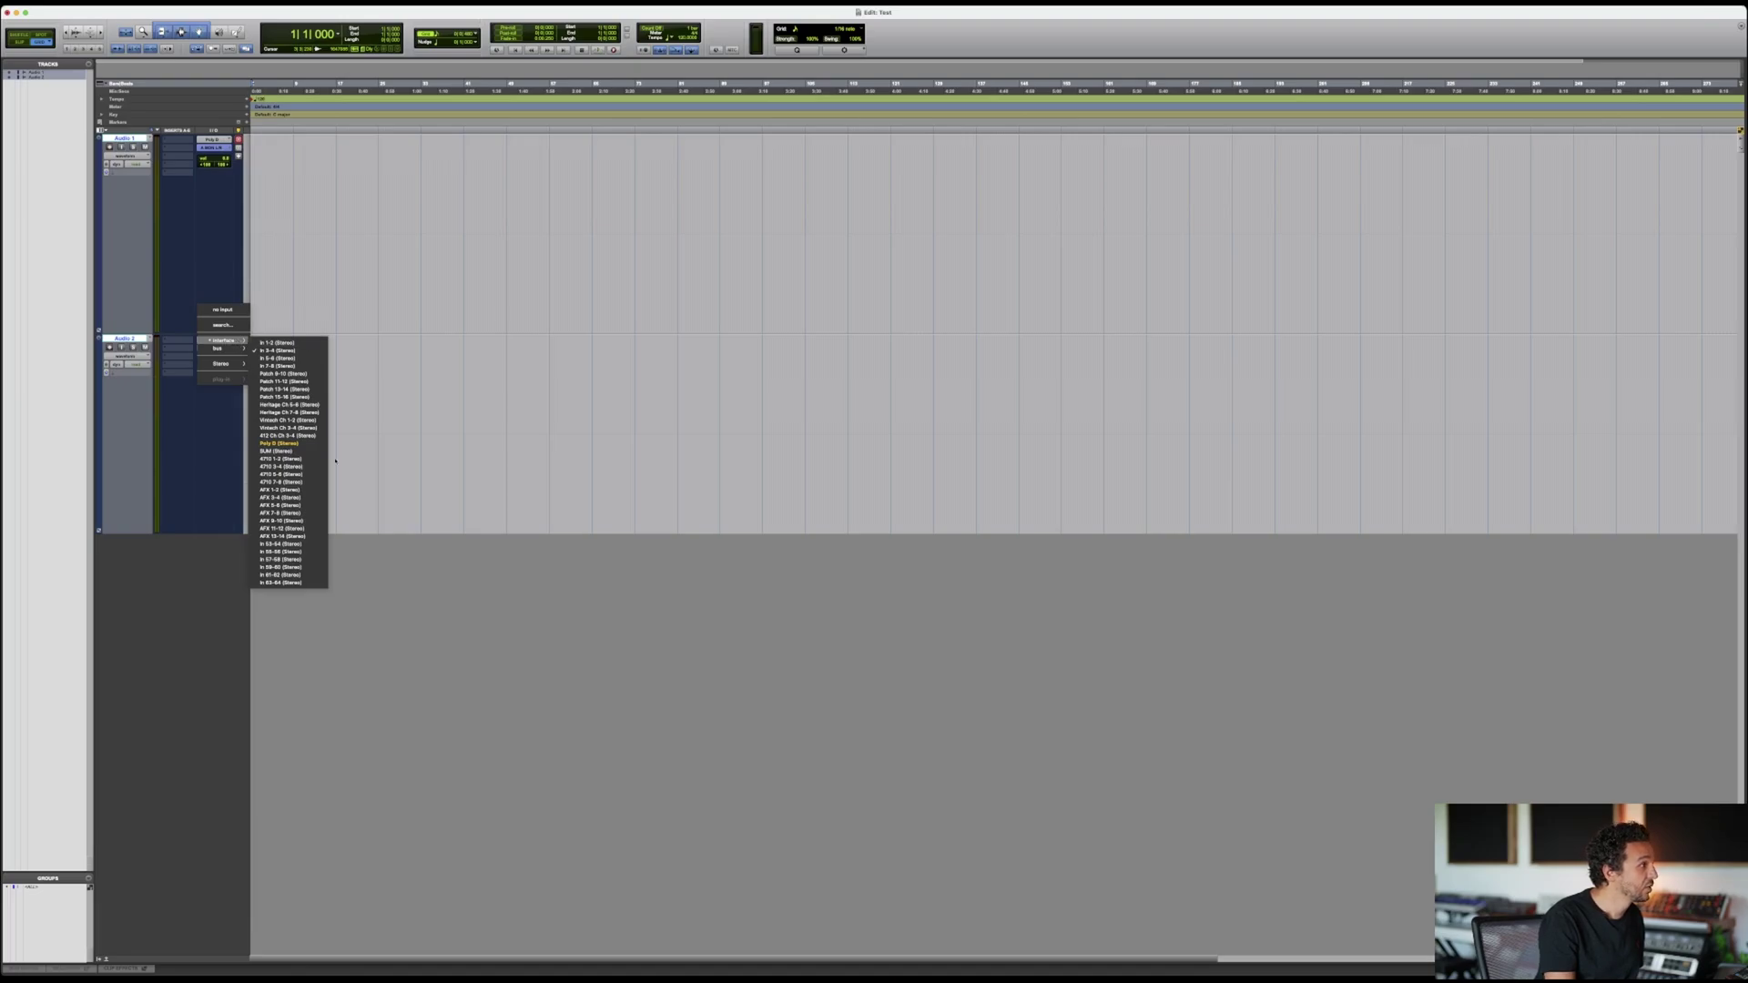
click(311, 493)
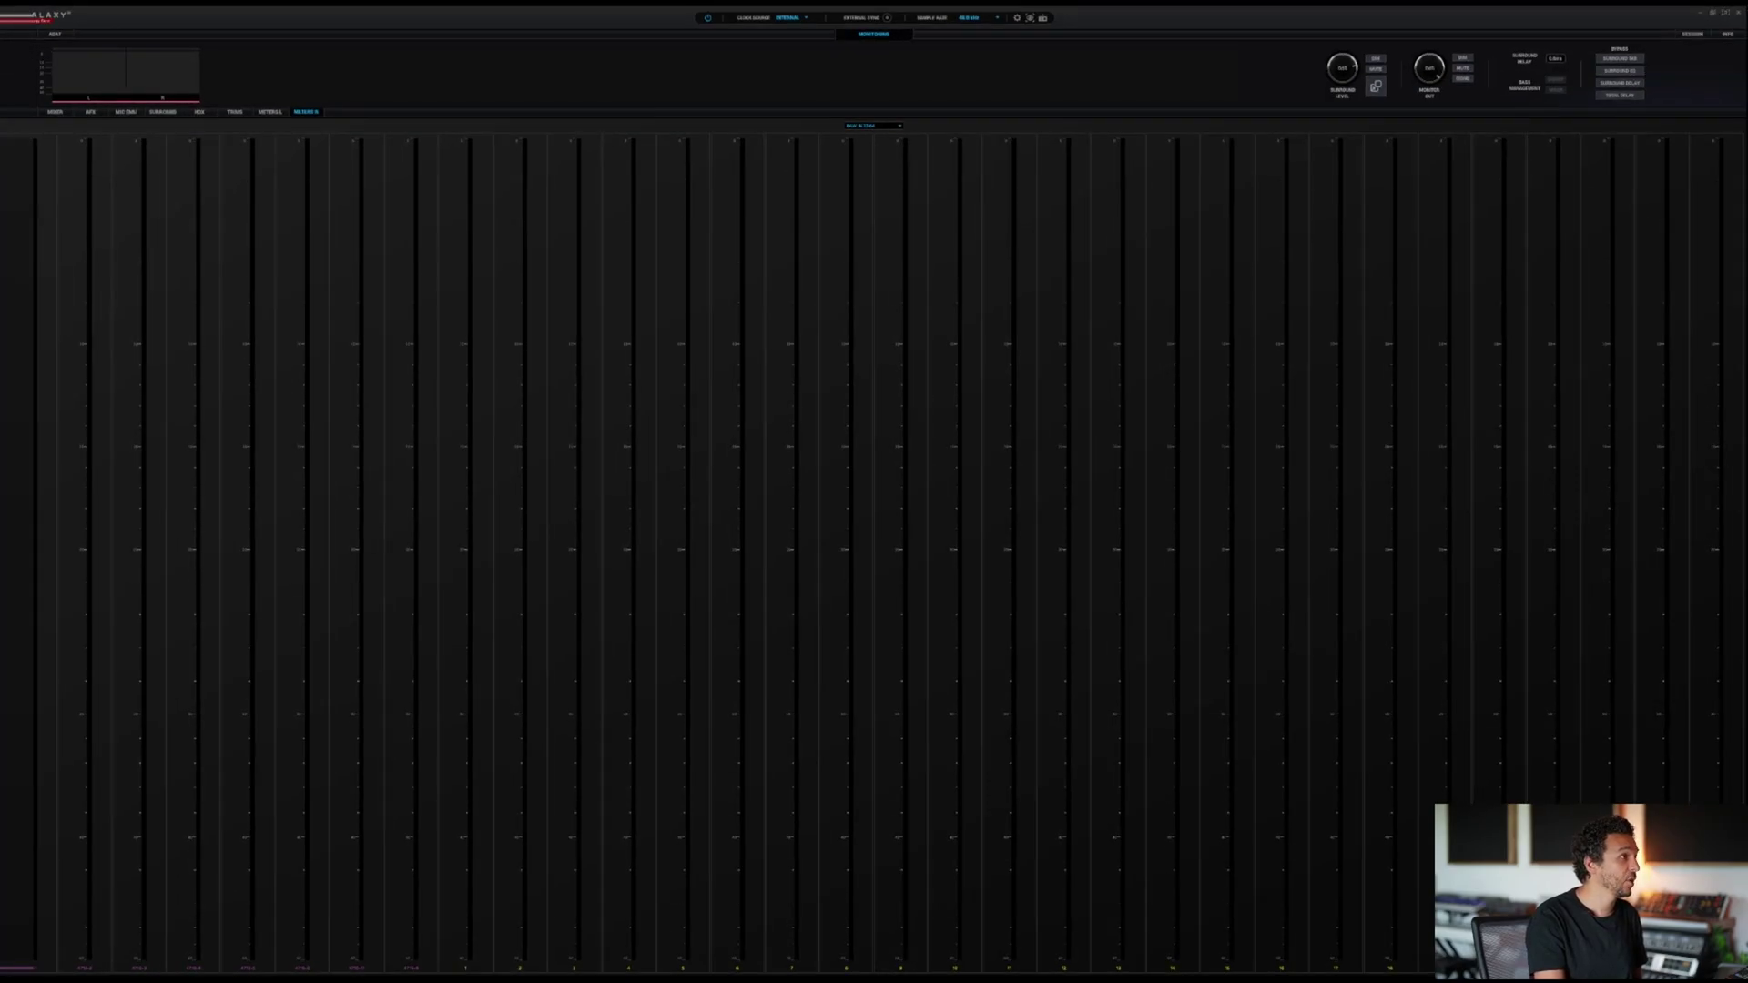
In the Pro Tools mixer, record-arm Audio 1 and switch Audio 2 to a different stereo interface input
key(super+Tab)
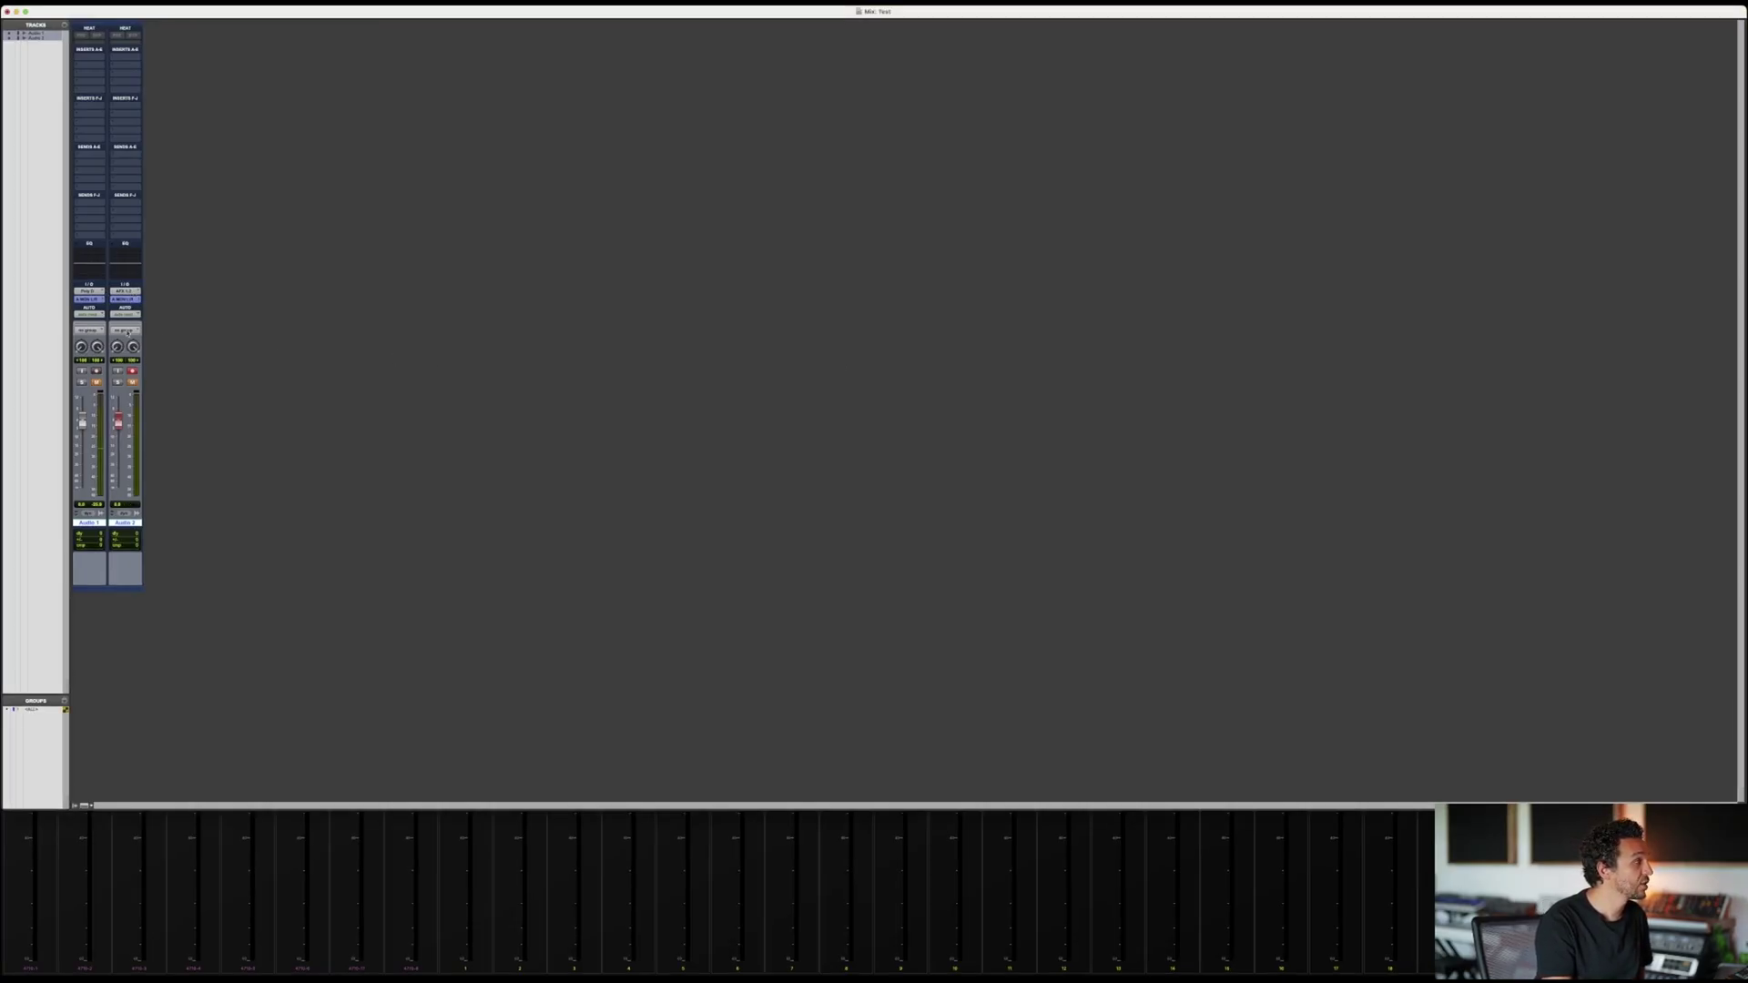
click(96, 371)
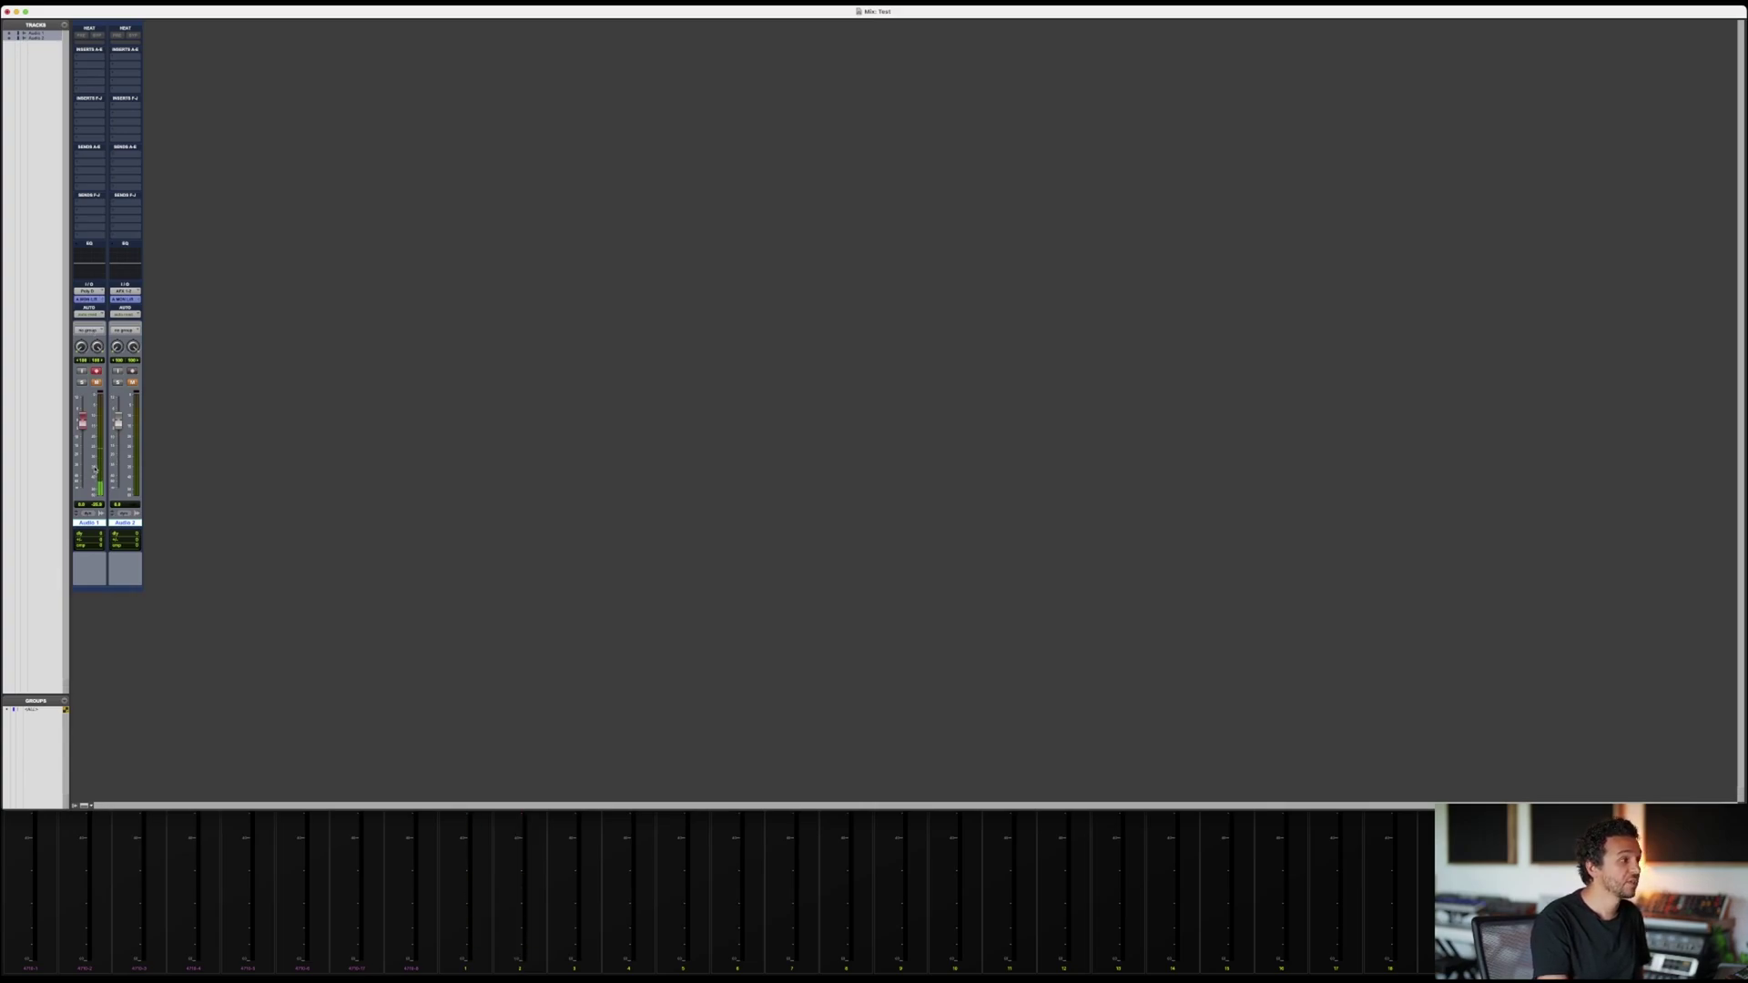
click(136, 292)
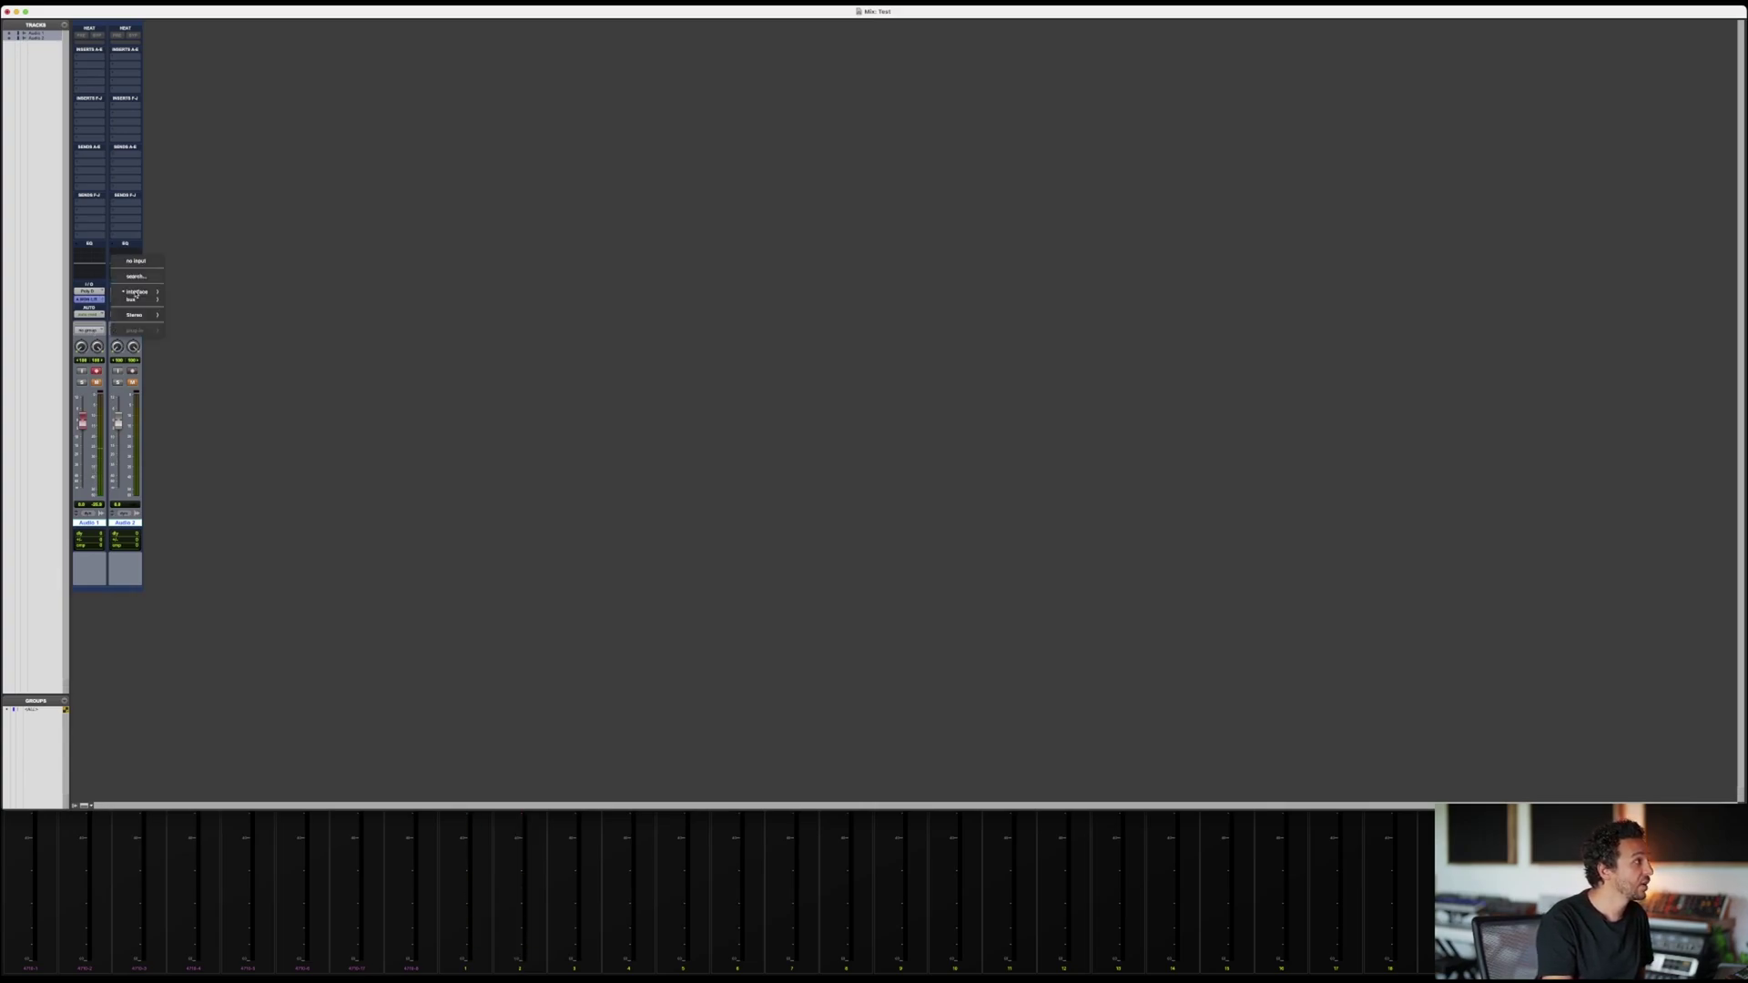
mouse_move(146, 293)
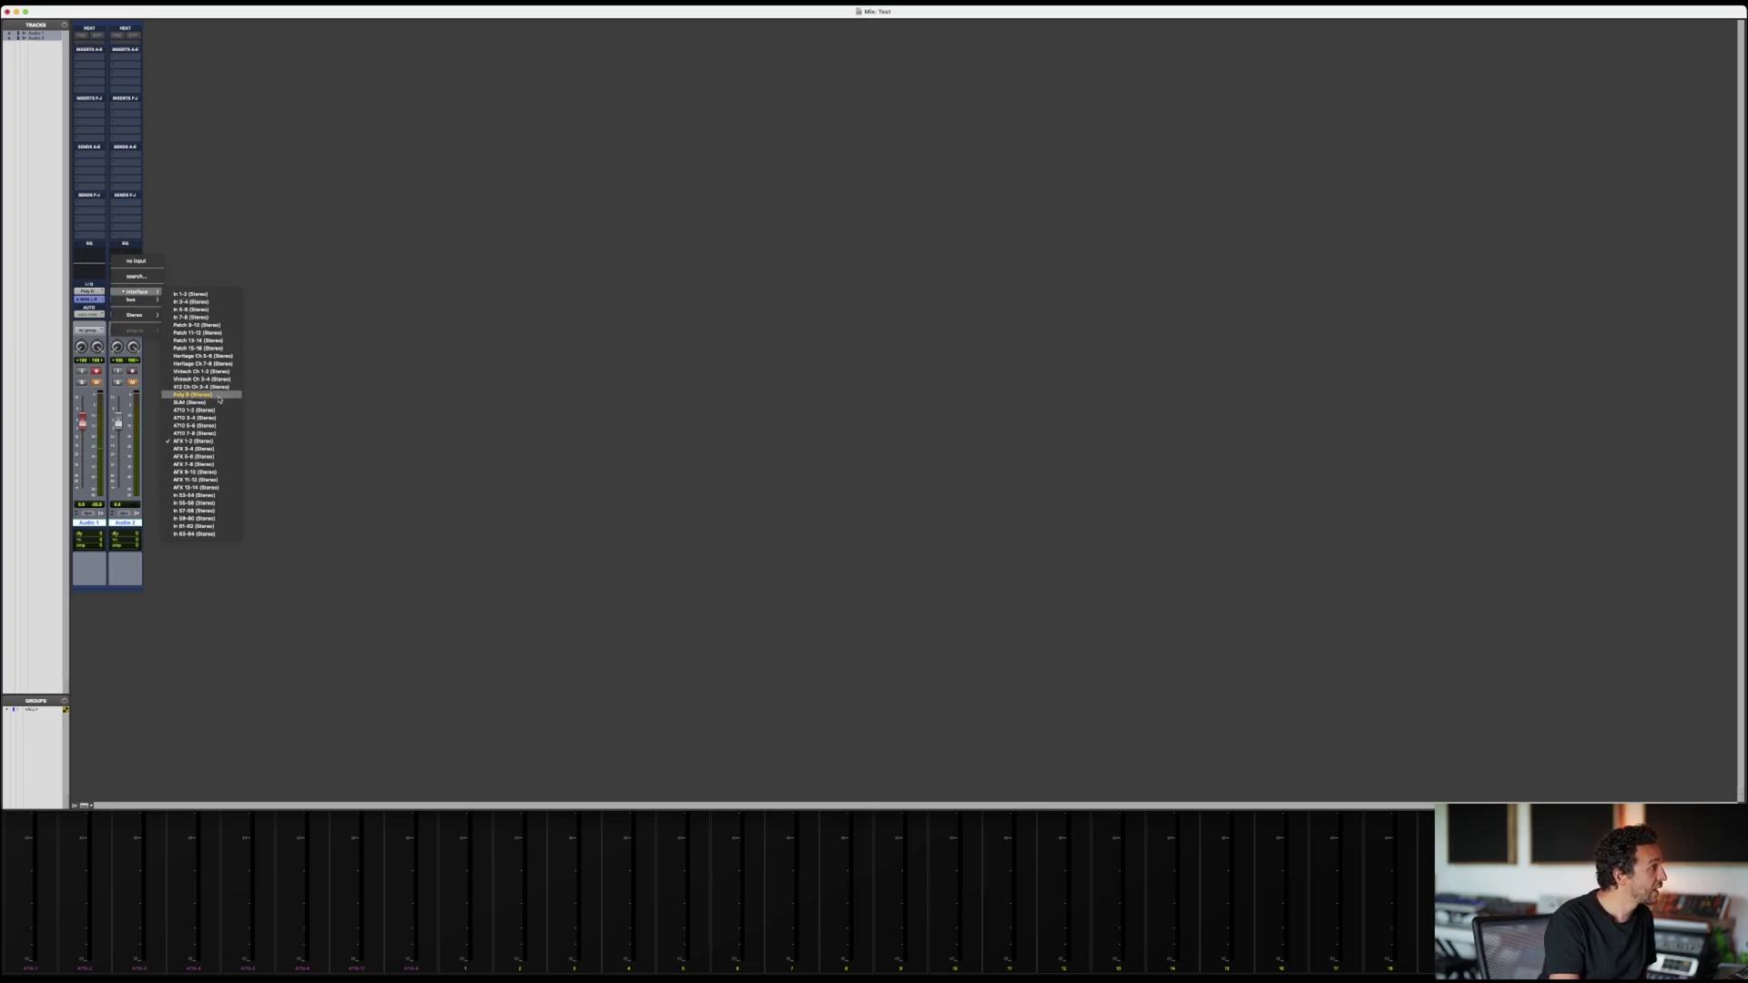
click(194, 418)
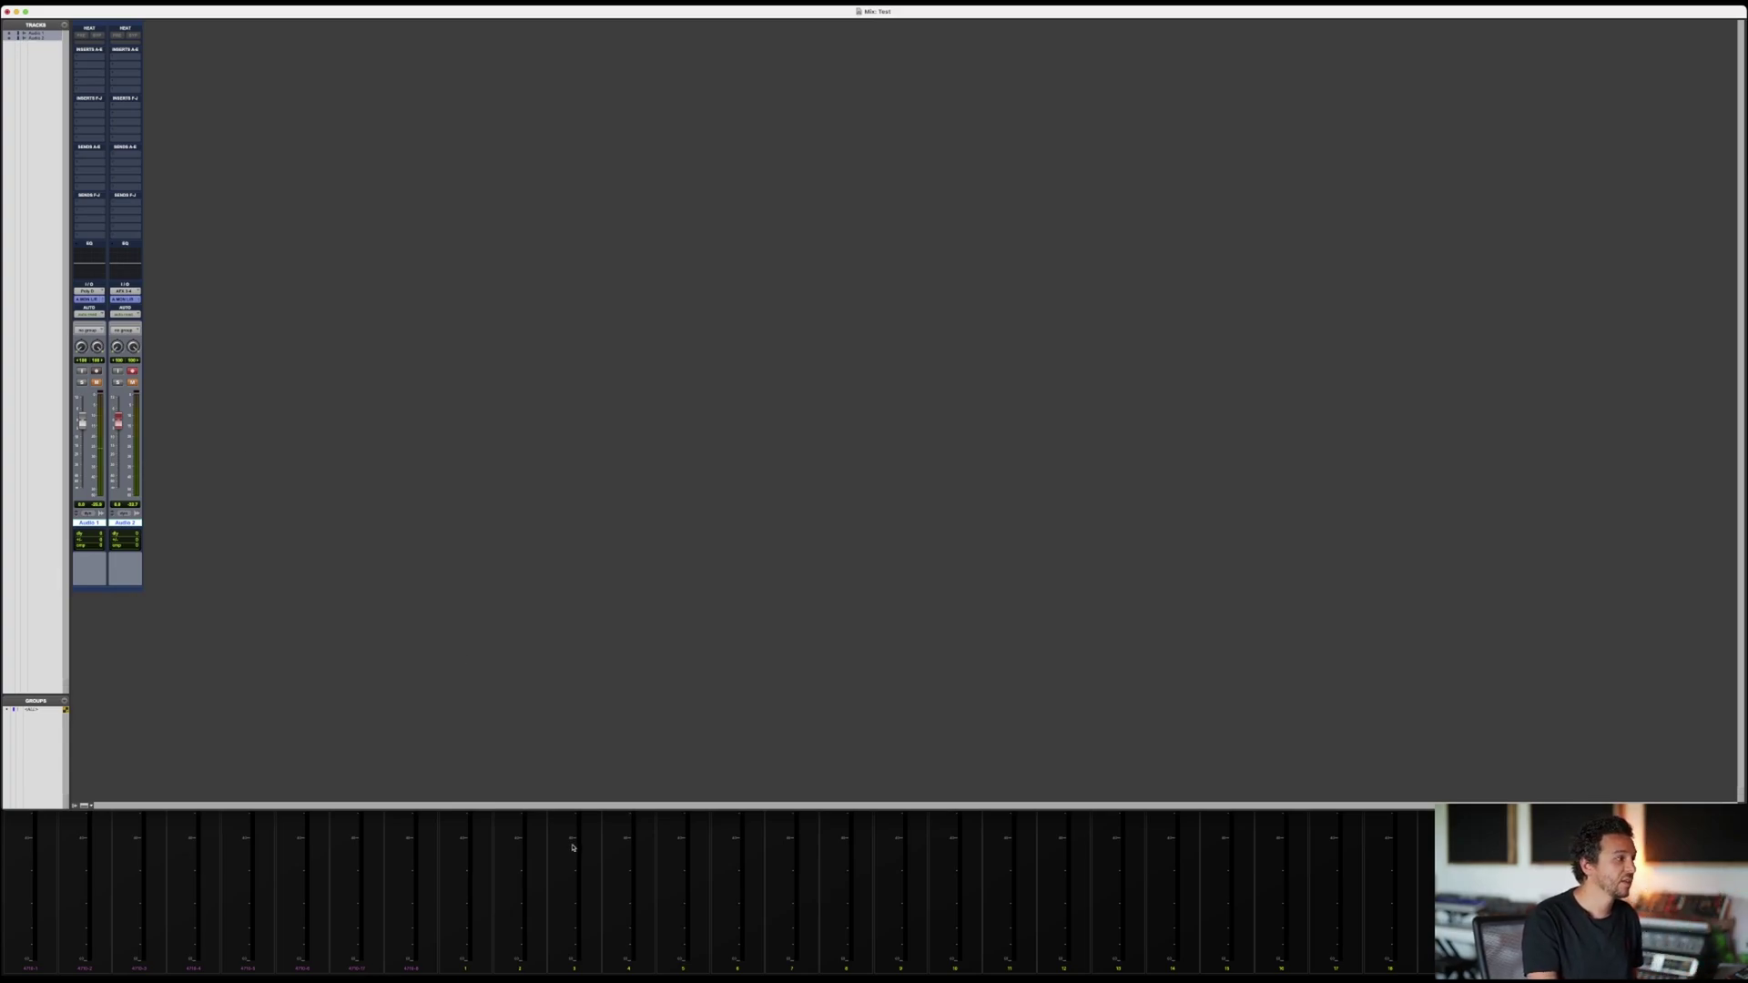
Bring the Galaxy panel forward and open the AFX page with the Poly D VEQ-4K Orange/VEQ-1A chain
click(604, 868)
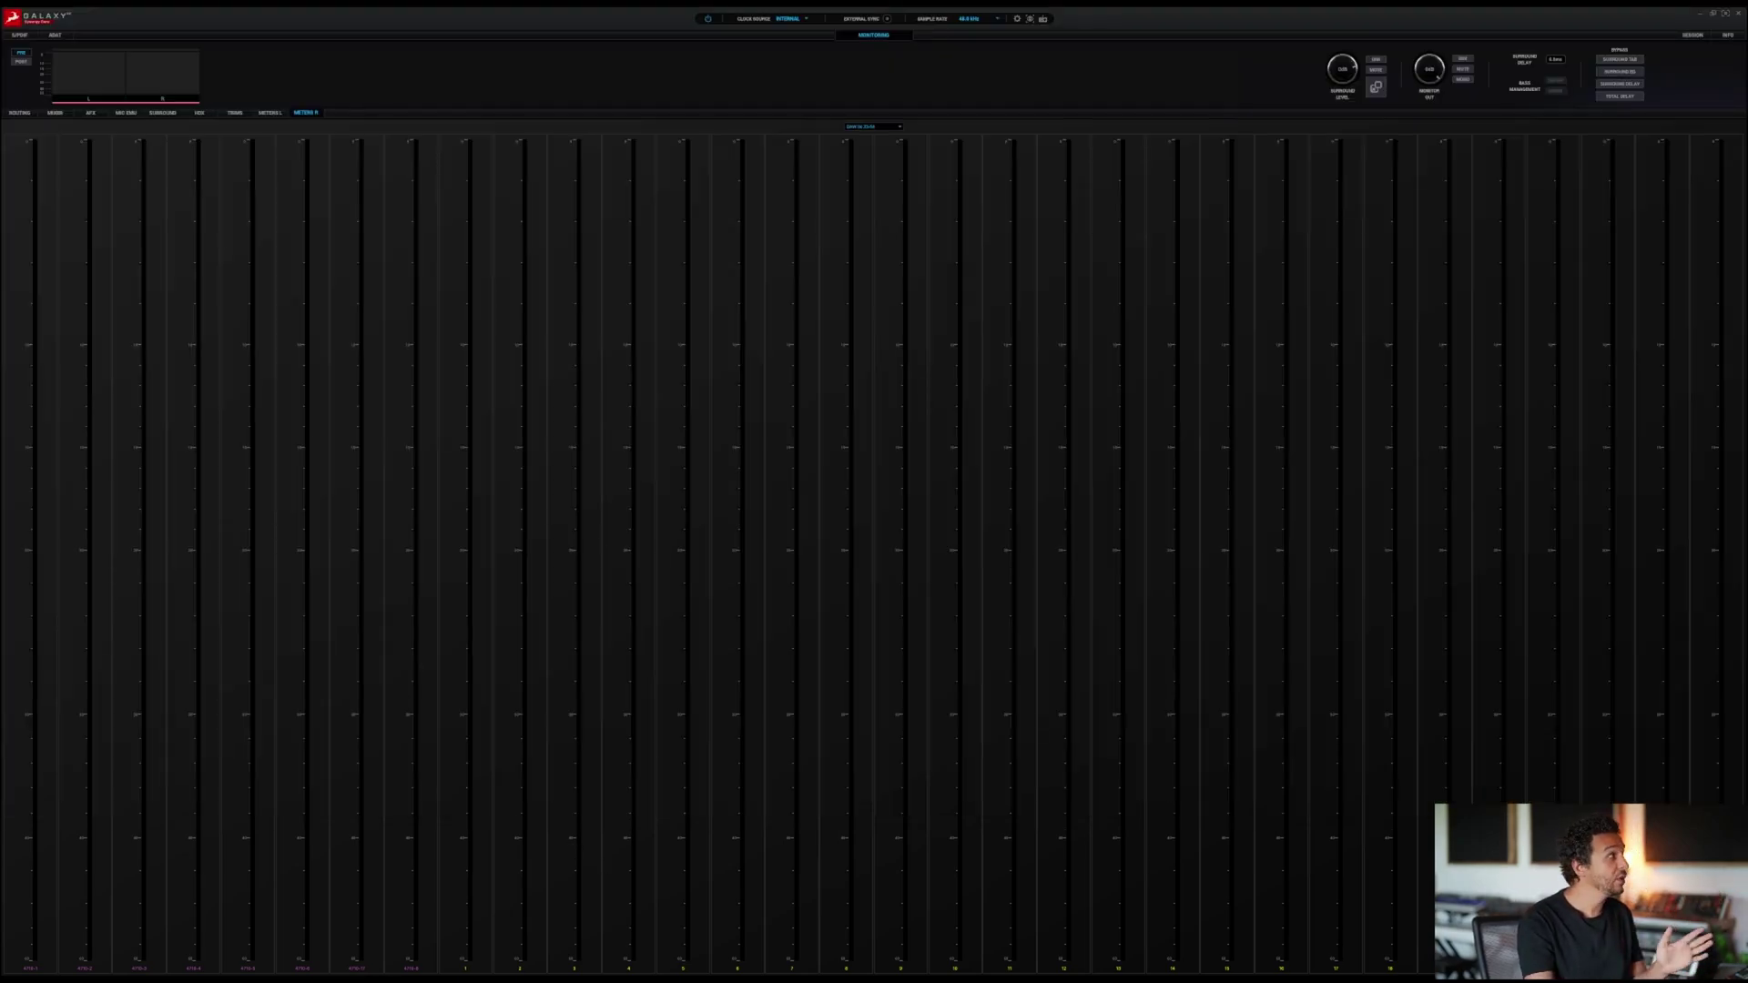
click(16, 115)
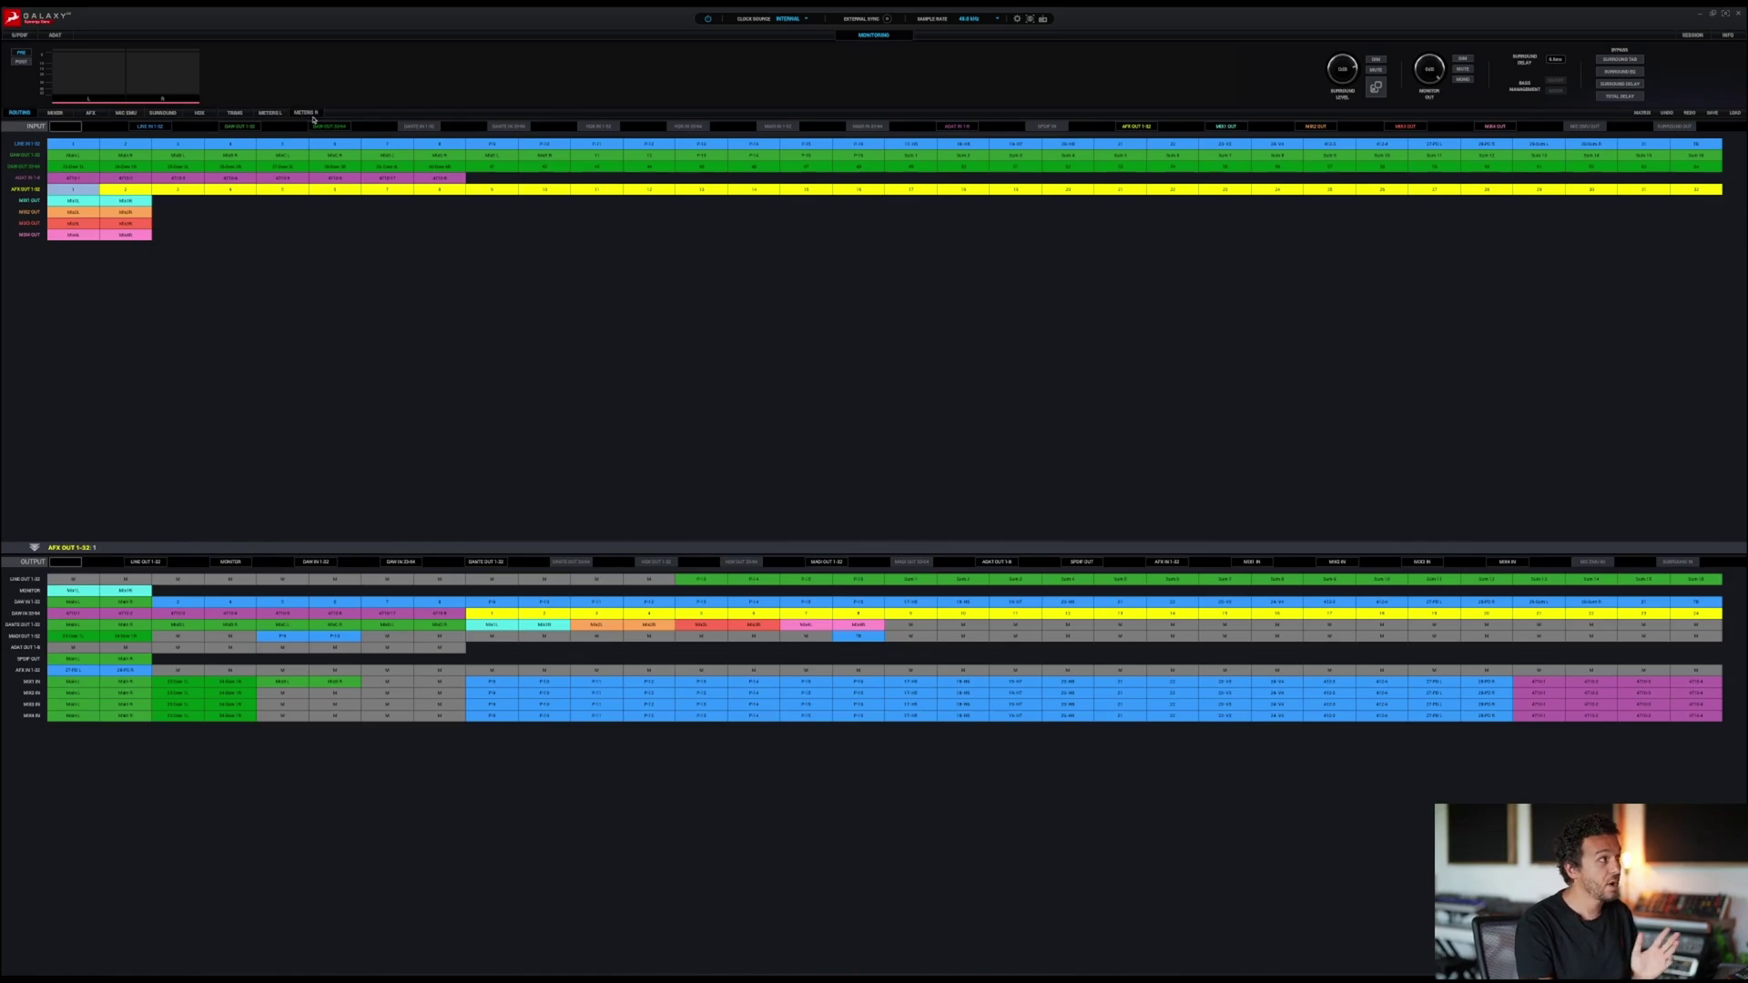
click(89, 112)
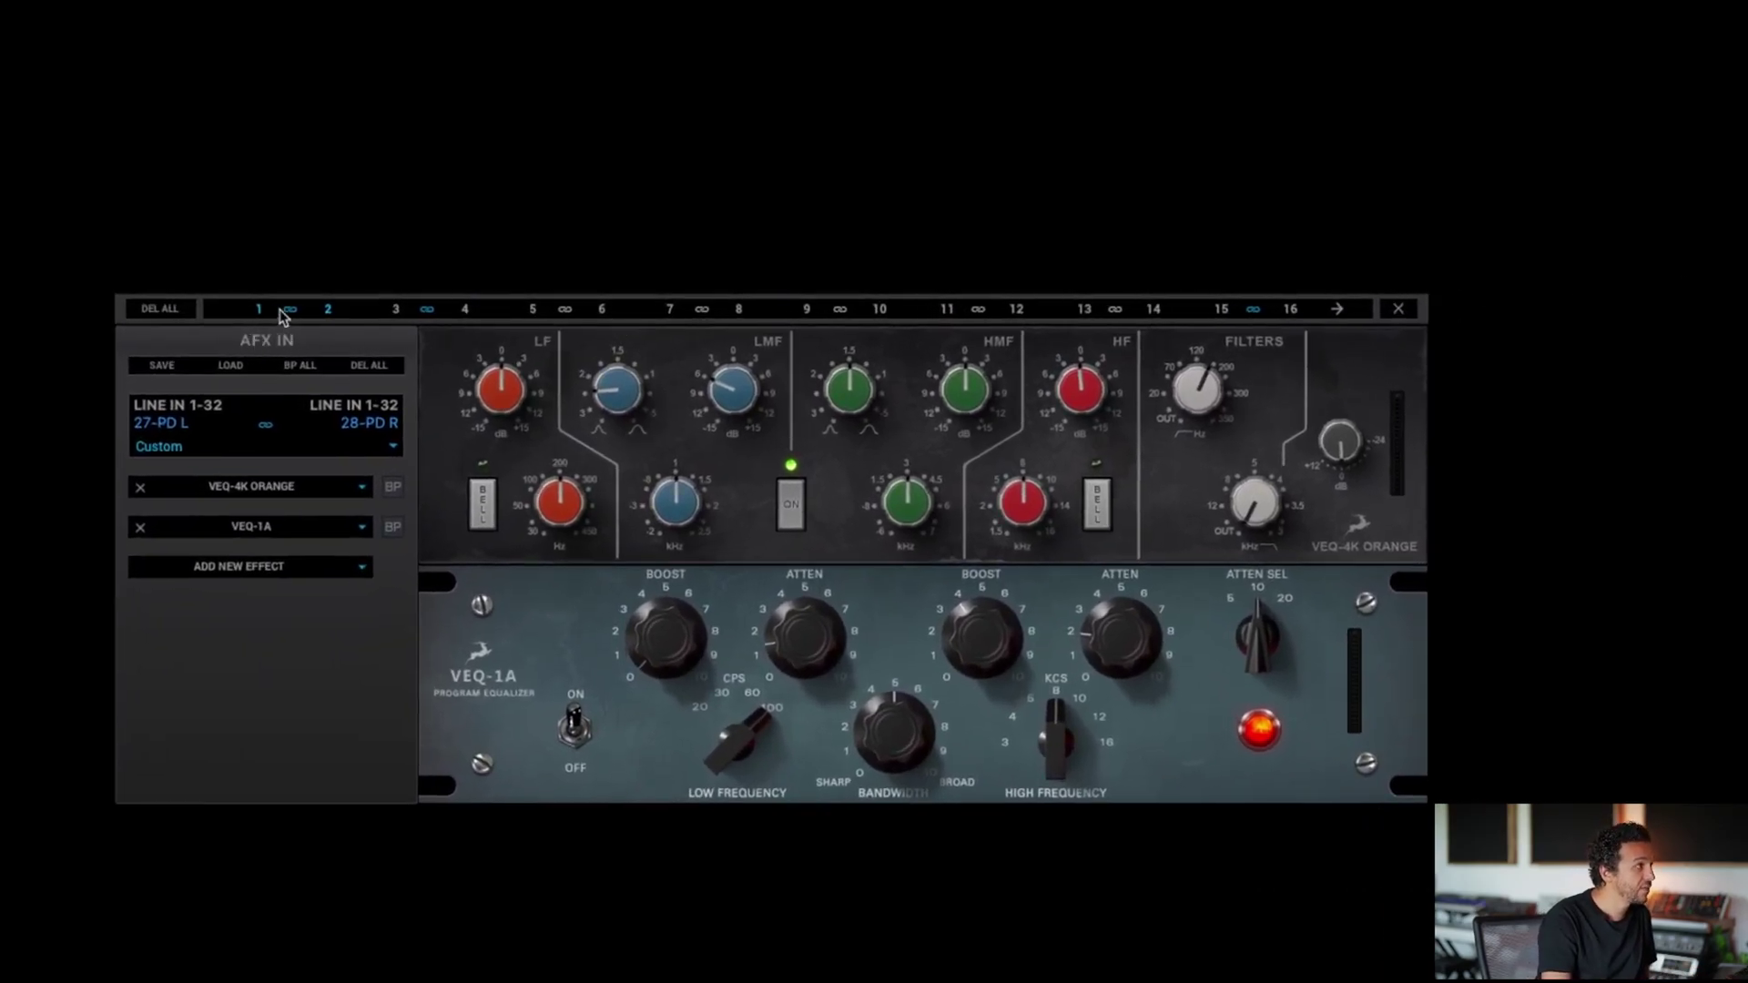
click(460, 312)
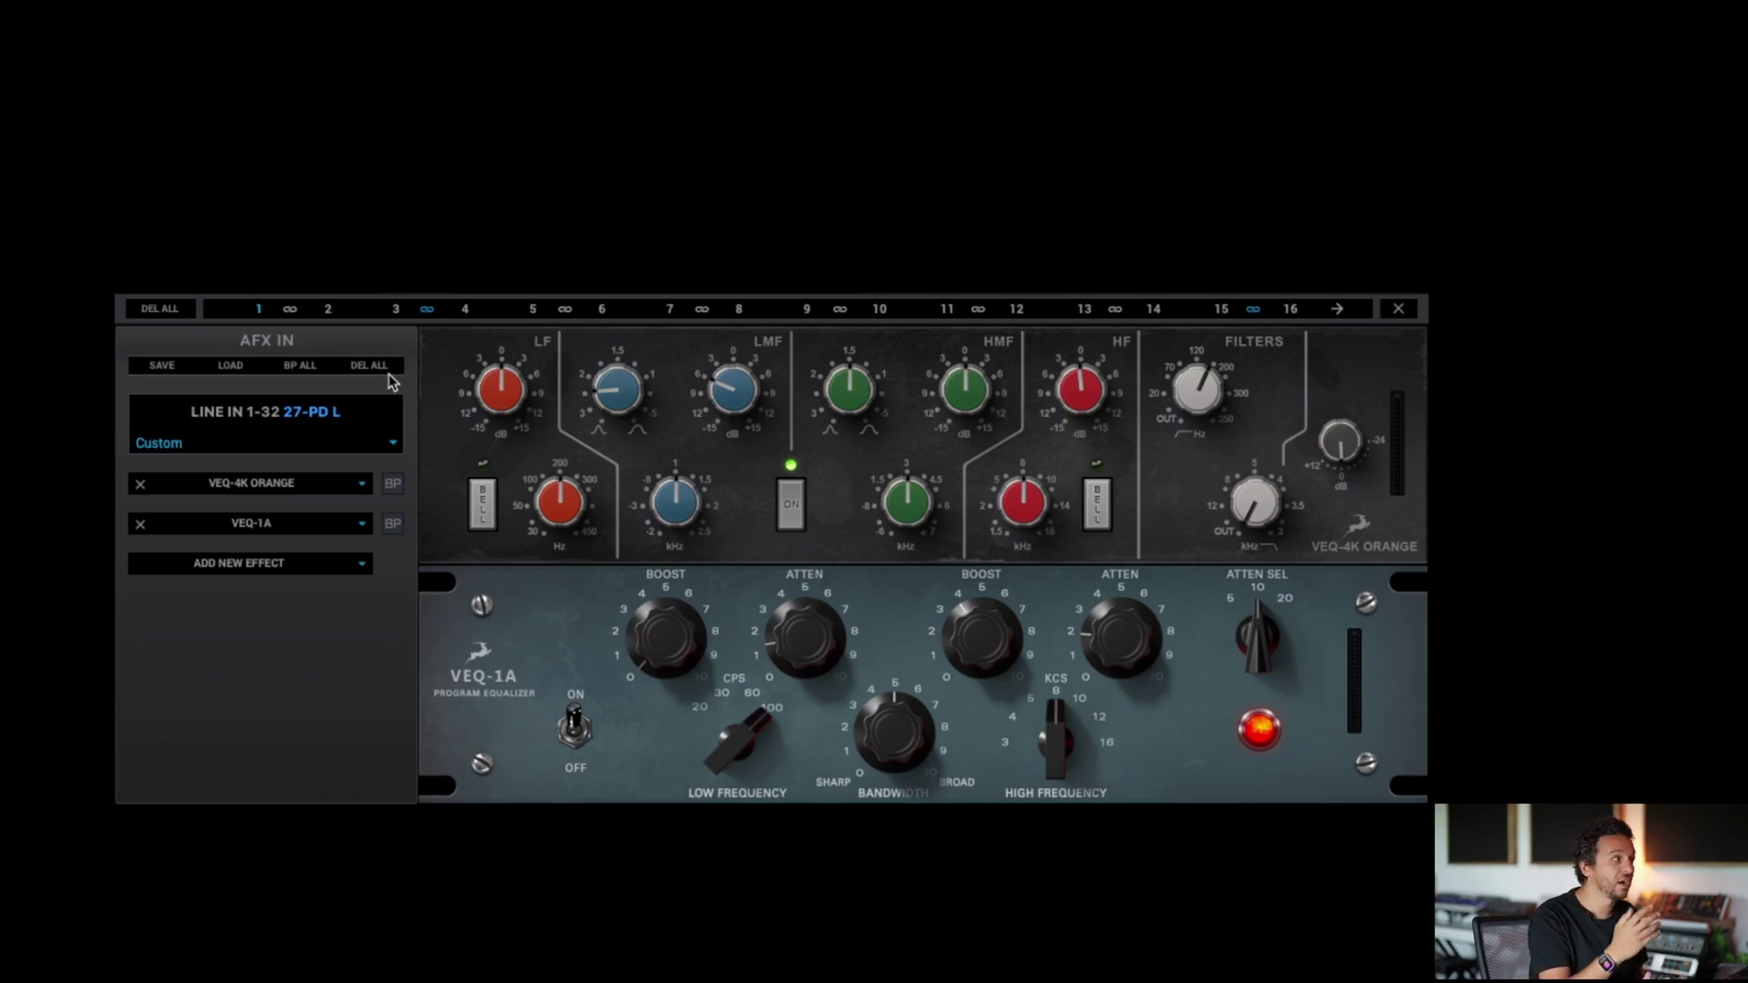
click(291, 312)
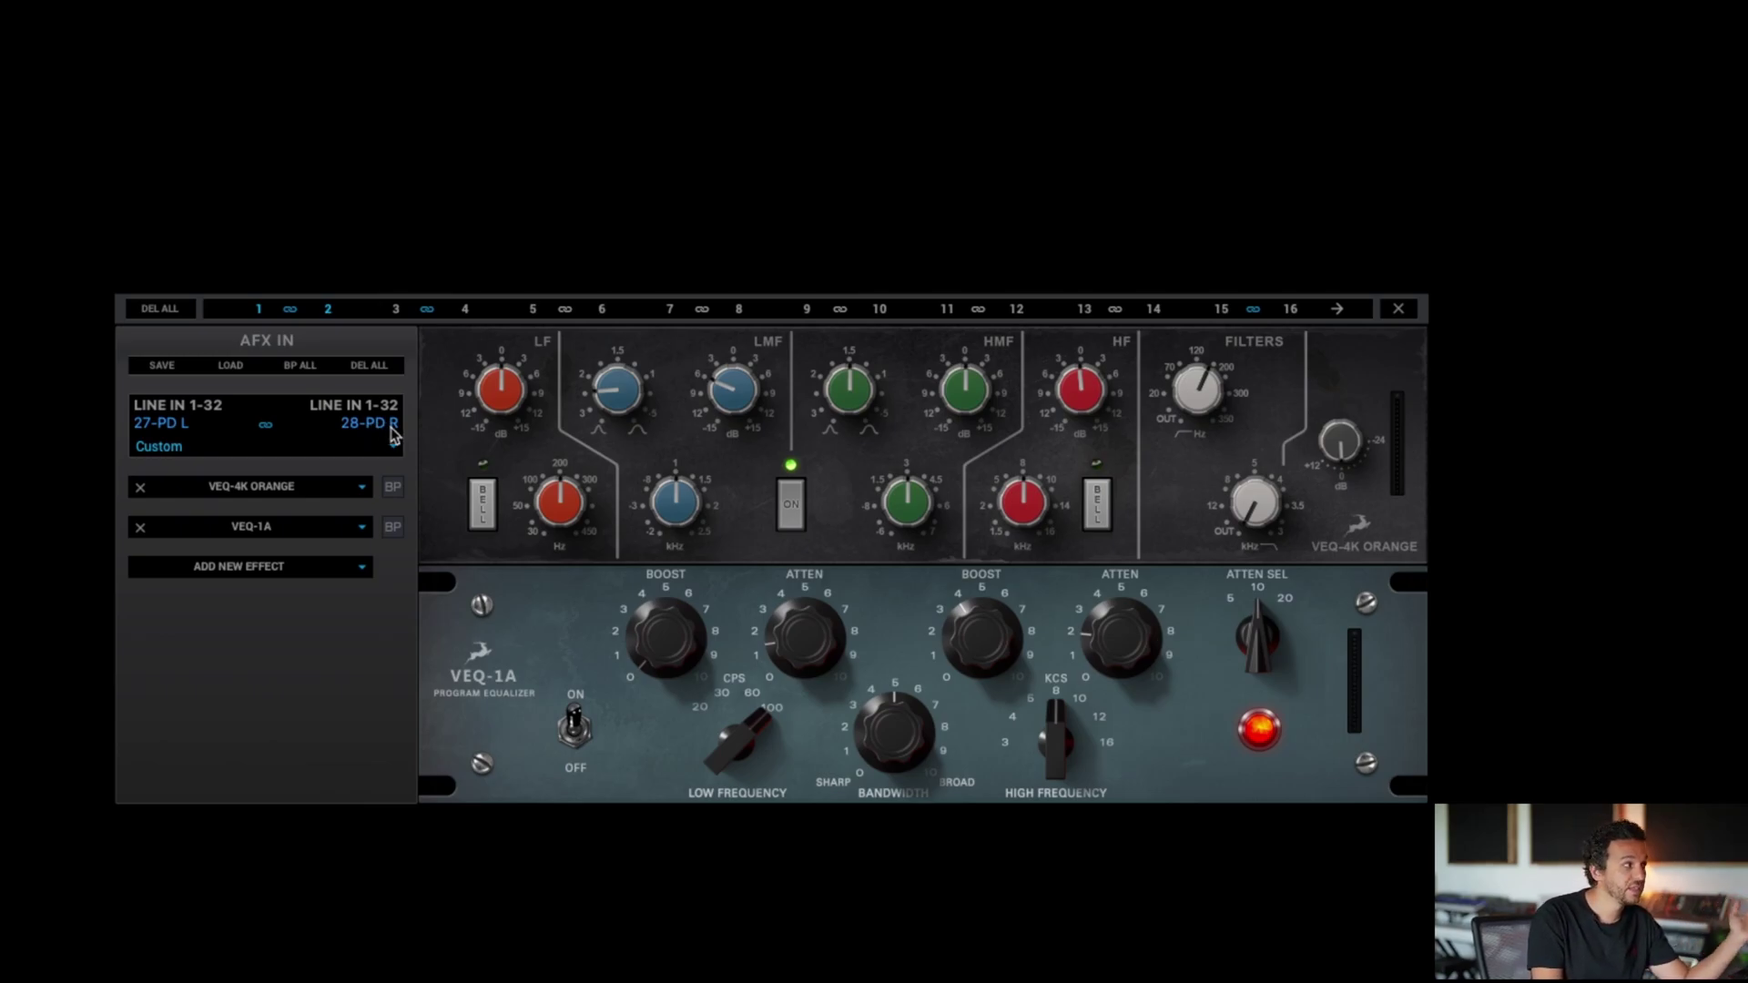
Add a VCA160 from Vintage Compressors after the VEQ-1A in the Poly D chain
click(240, 569)
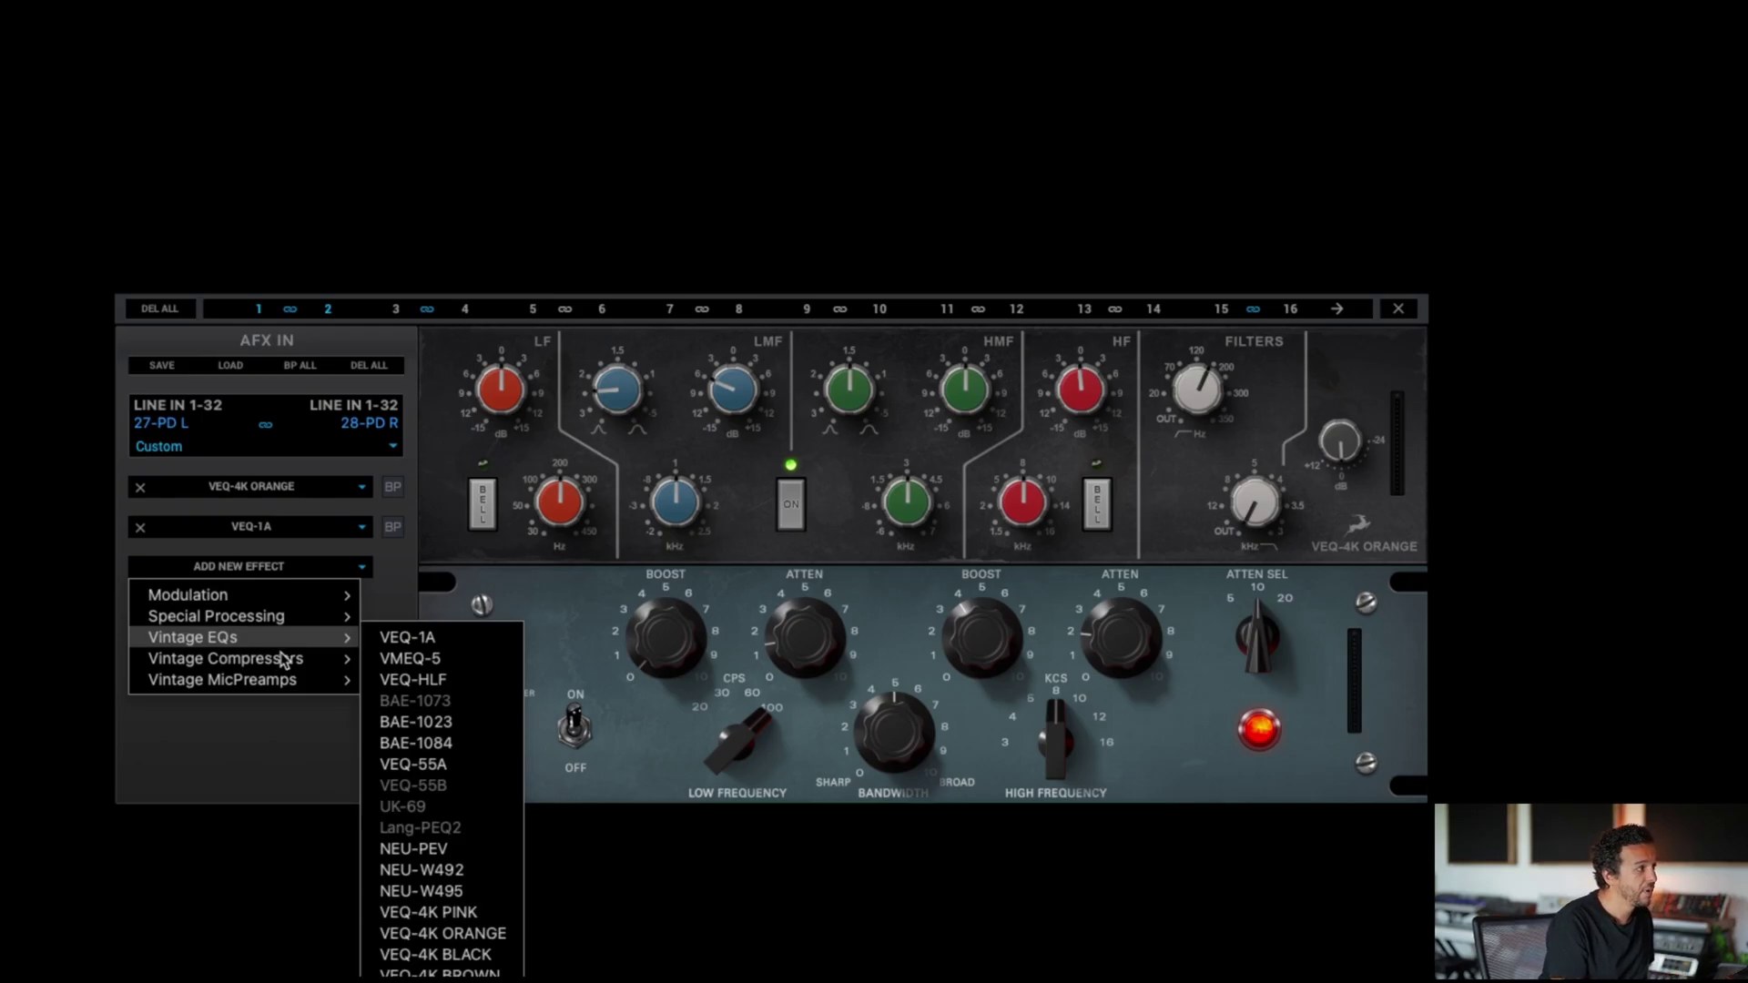
mouse_move(298, 657)
click(419, 702)
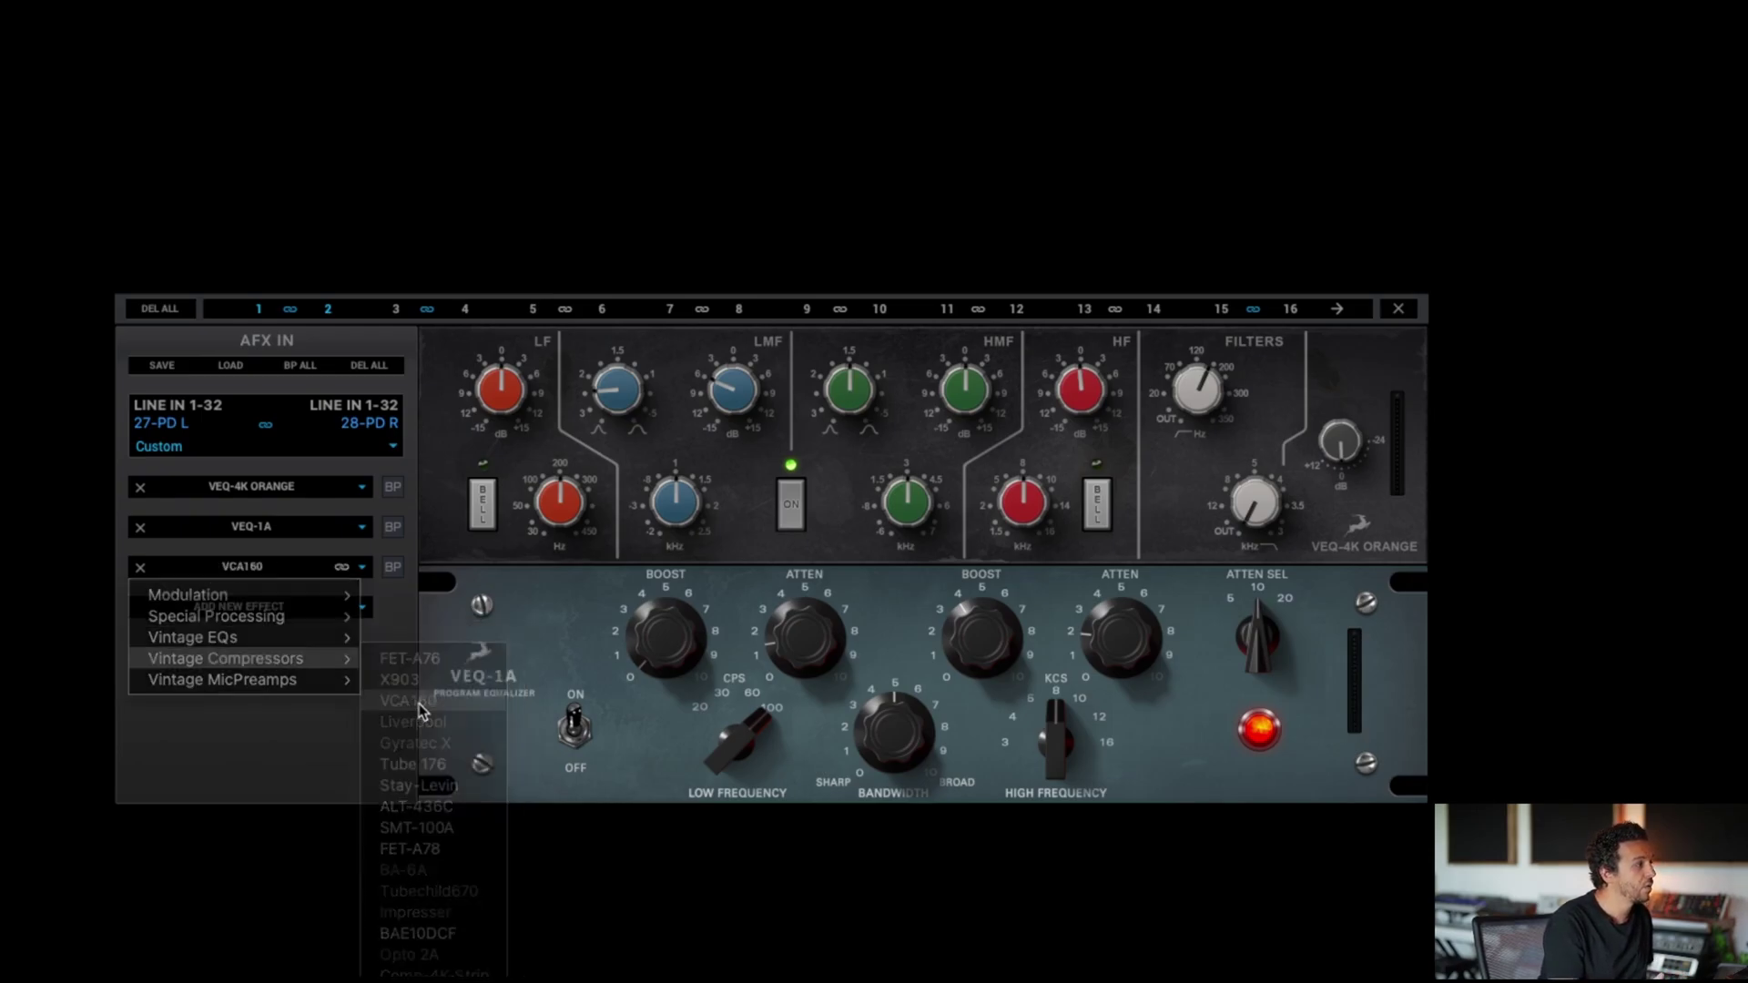
click(292, 492)
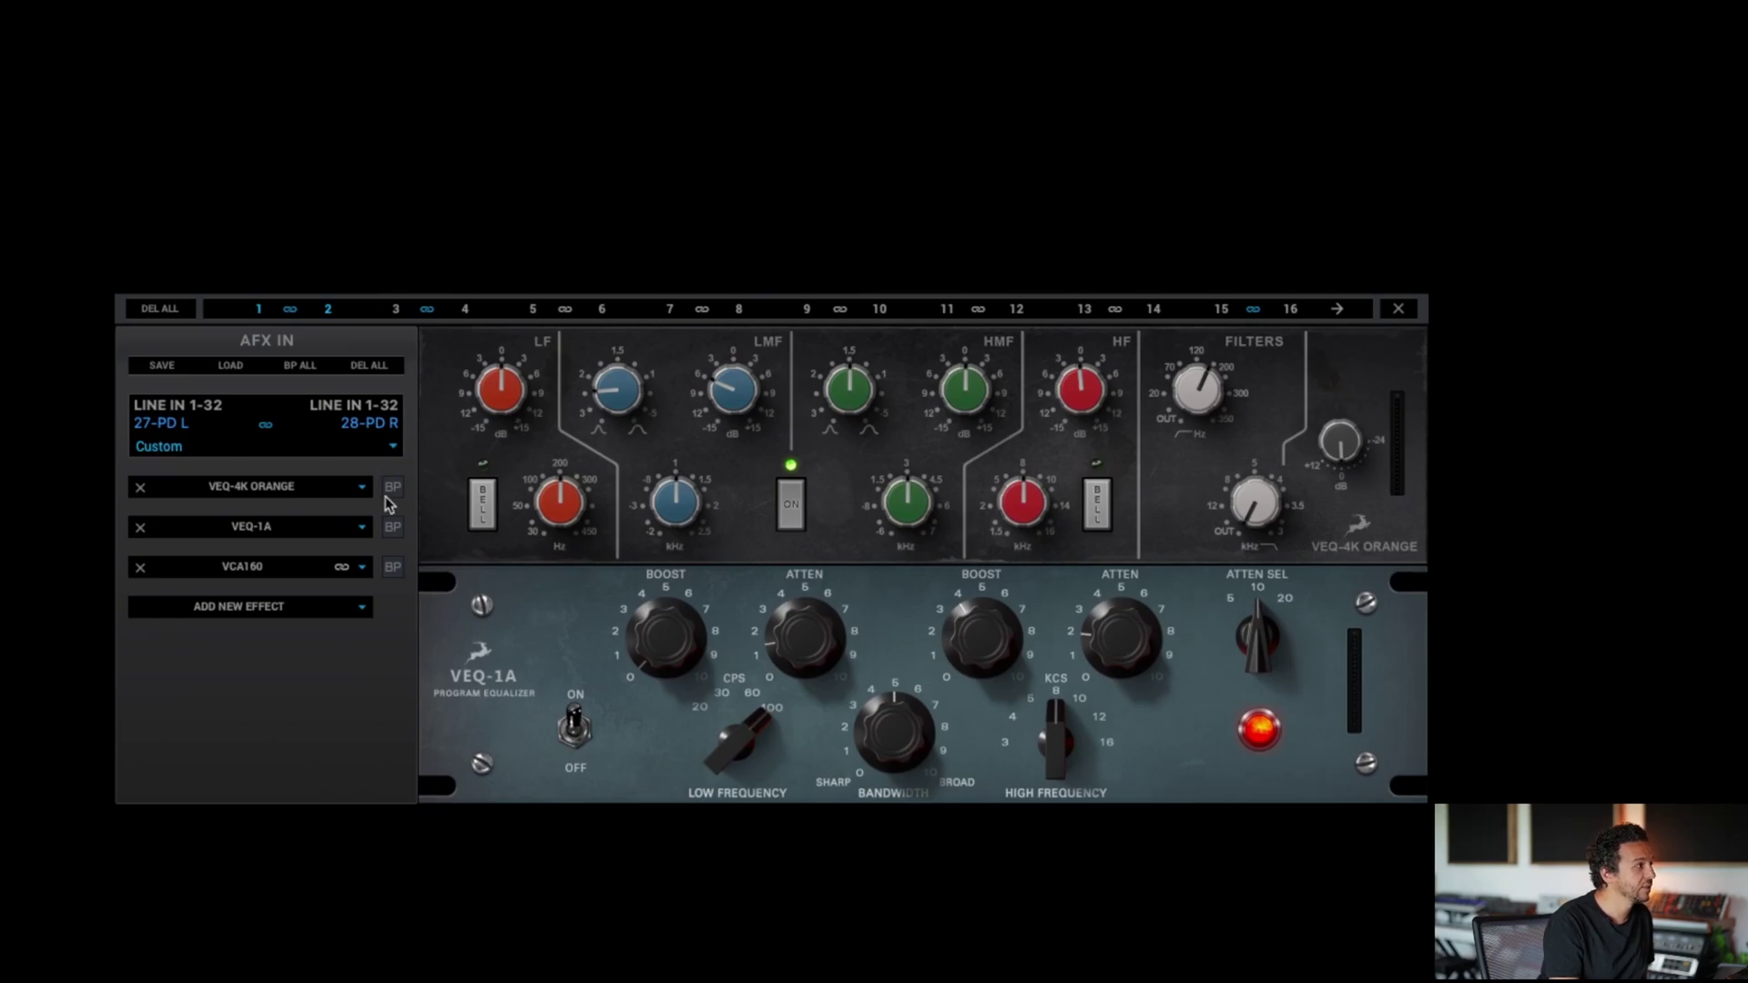
click(262, 523)
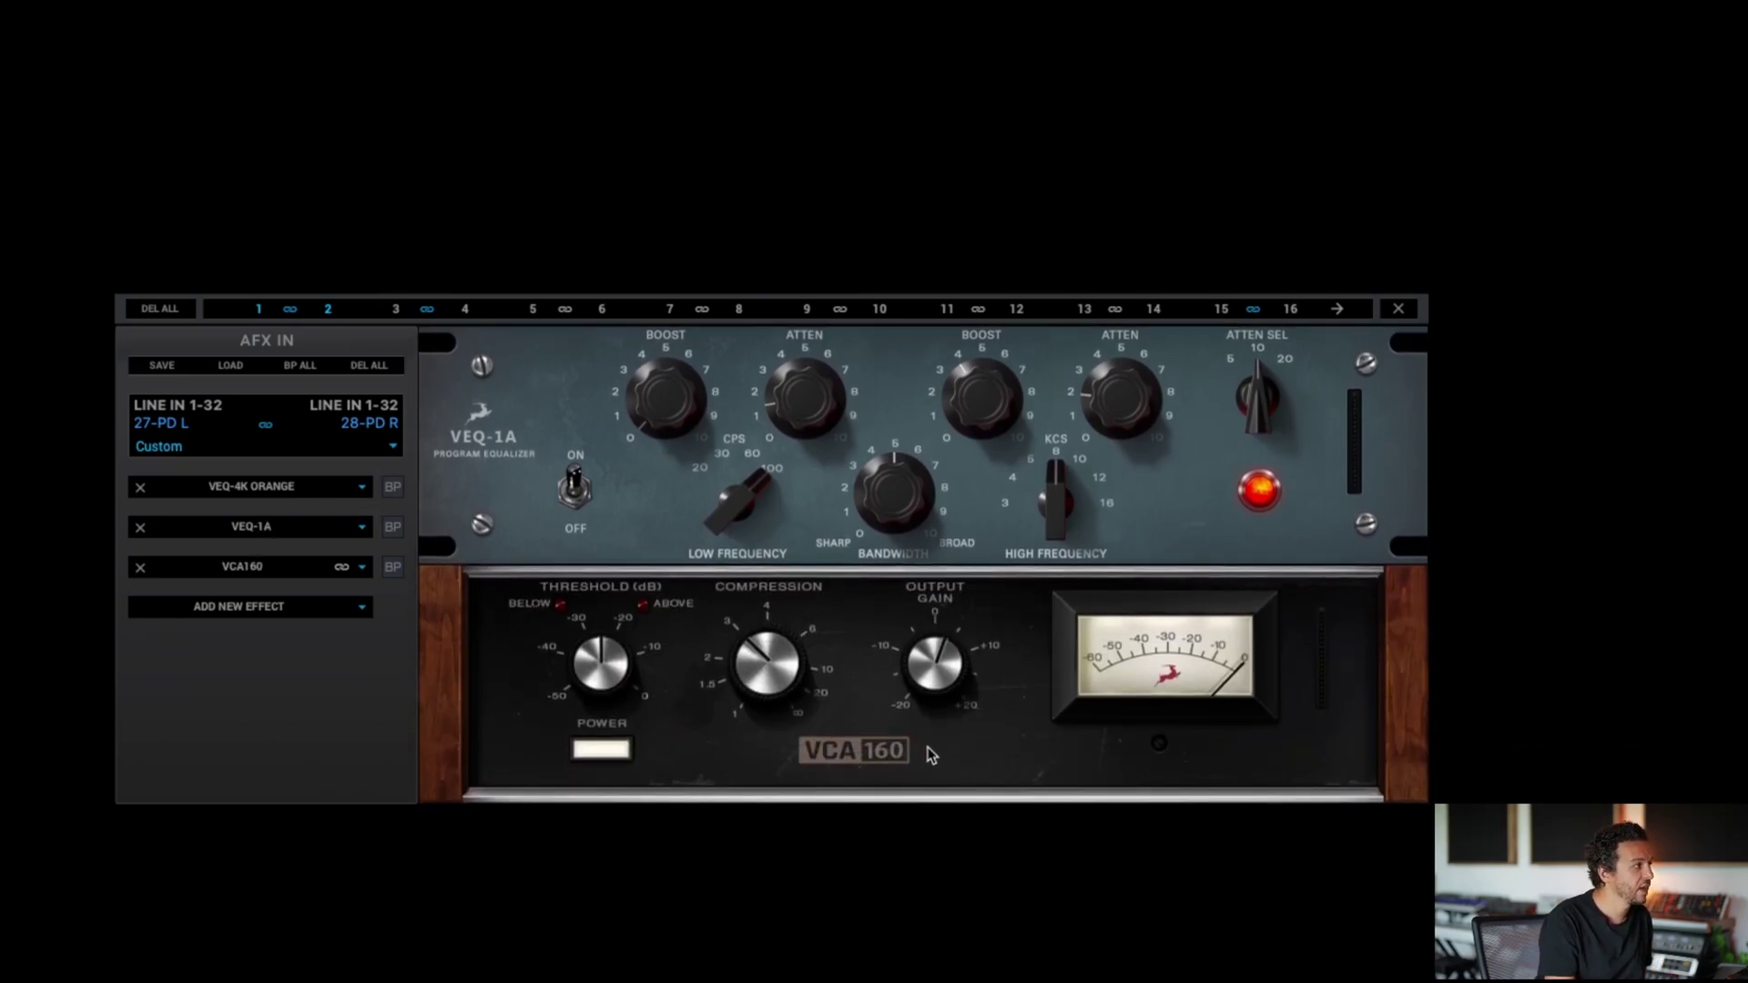
Test bypass on VEQ-4K Orange, VEQ-1A and BP ALL, leaving every effect active
click(393, 488)
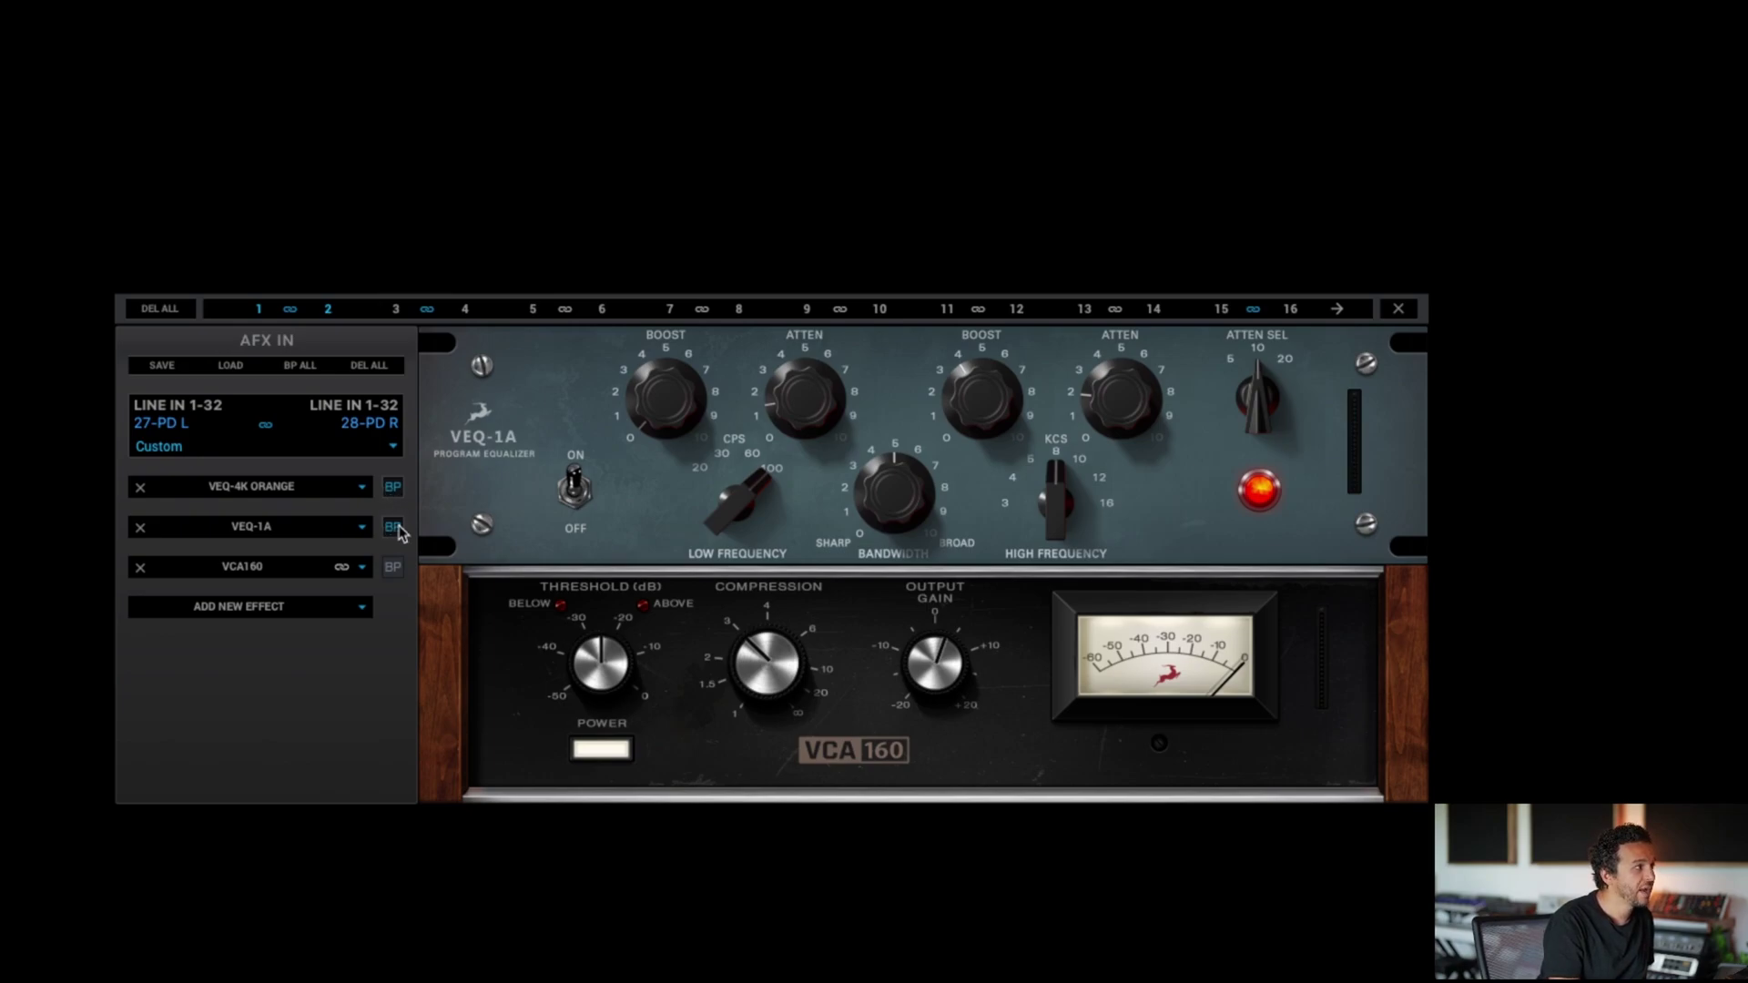
click(392, 489)
click(393, 528)
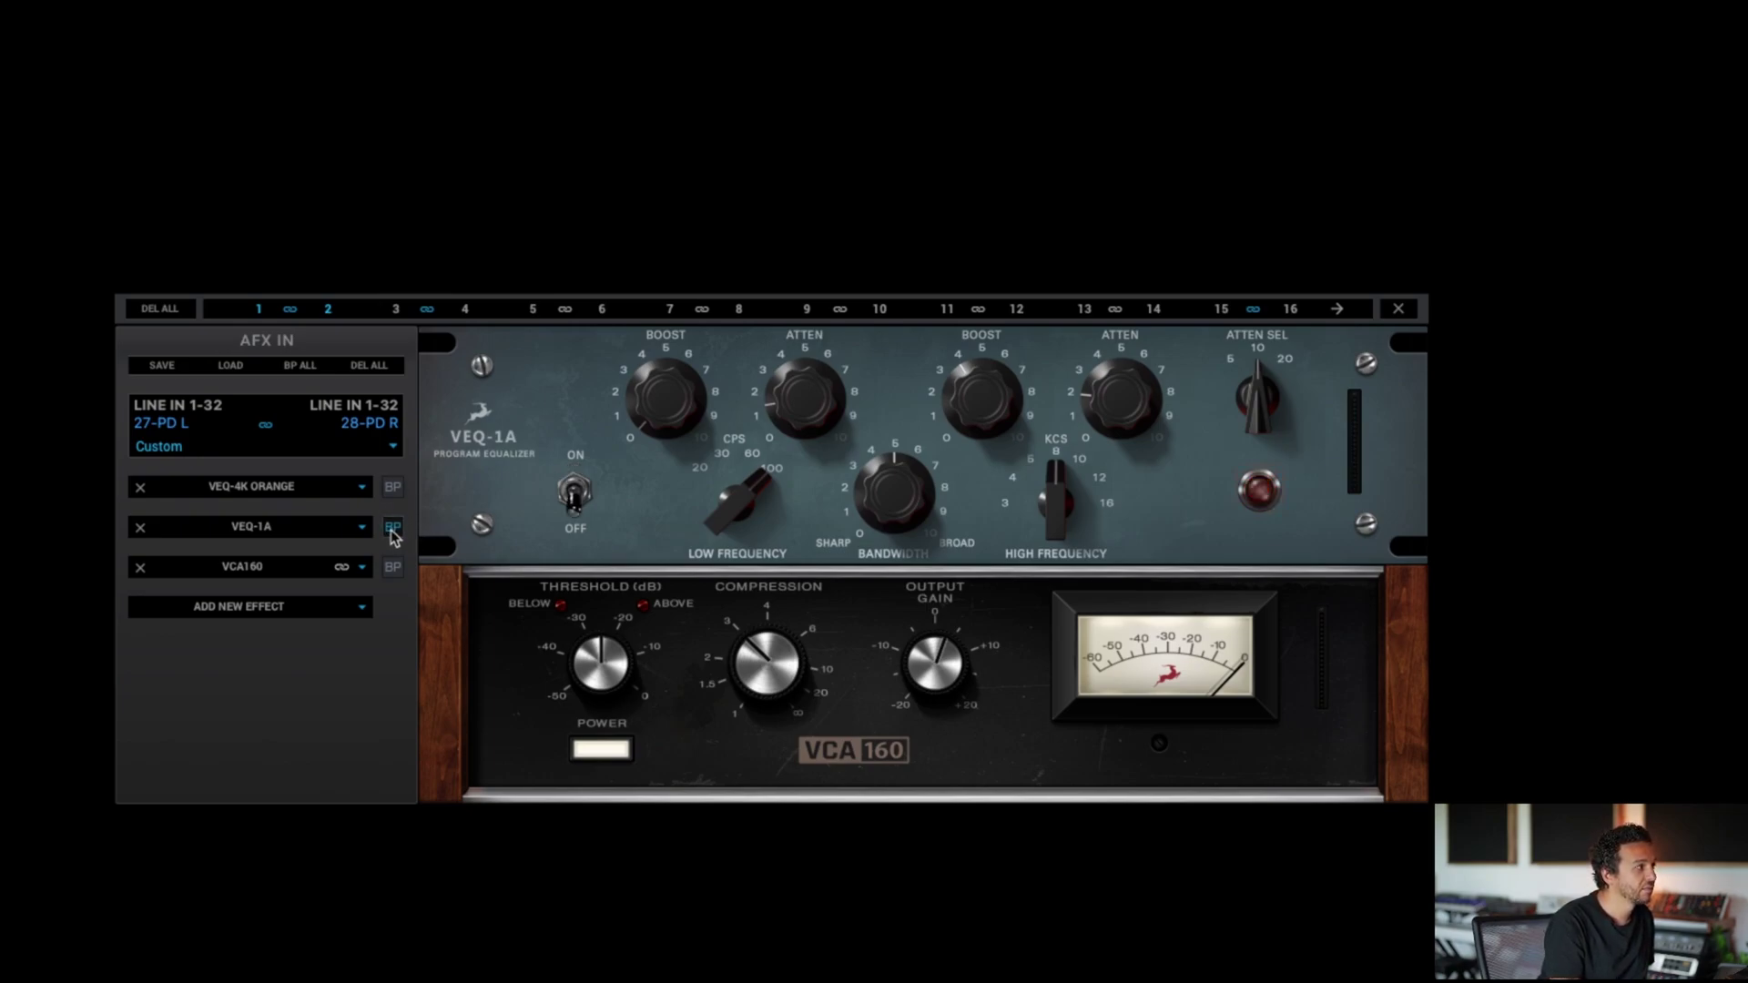
click(392, 529)
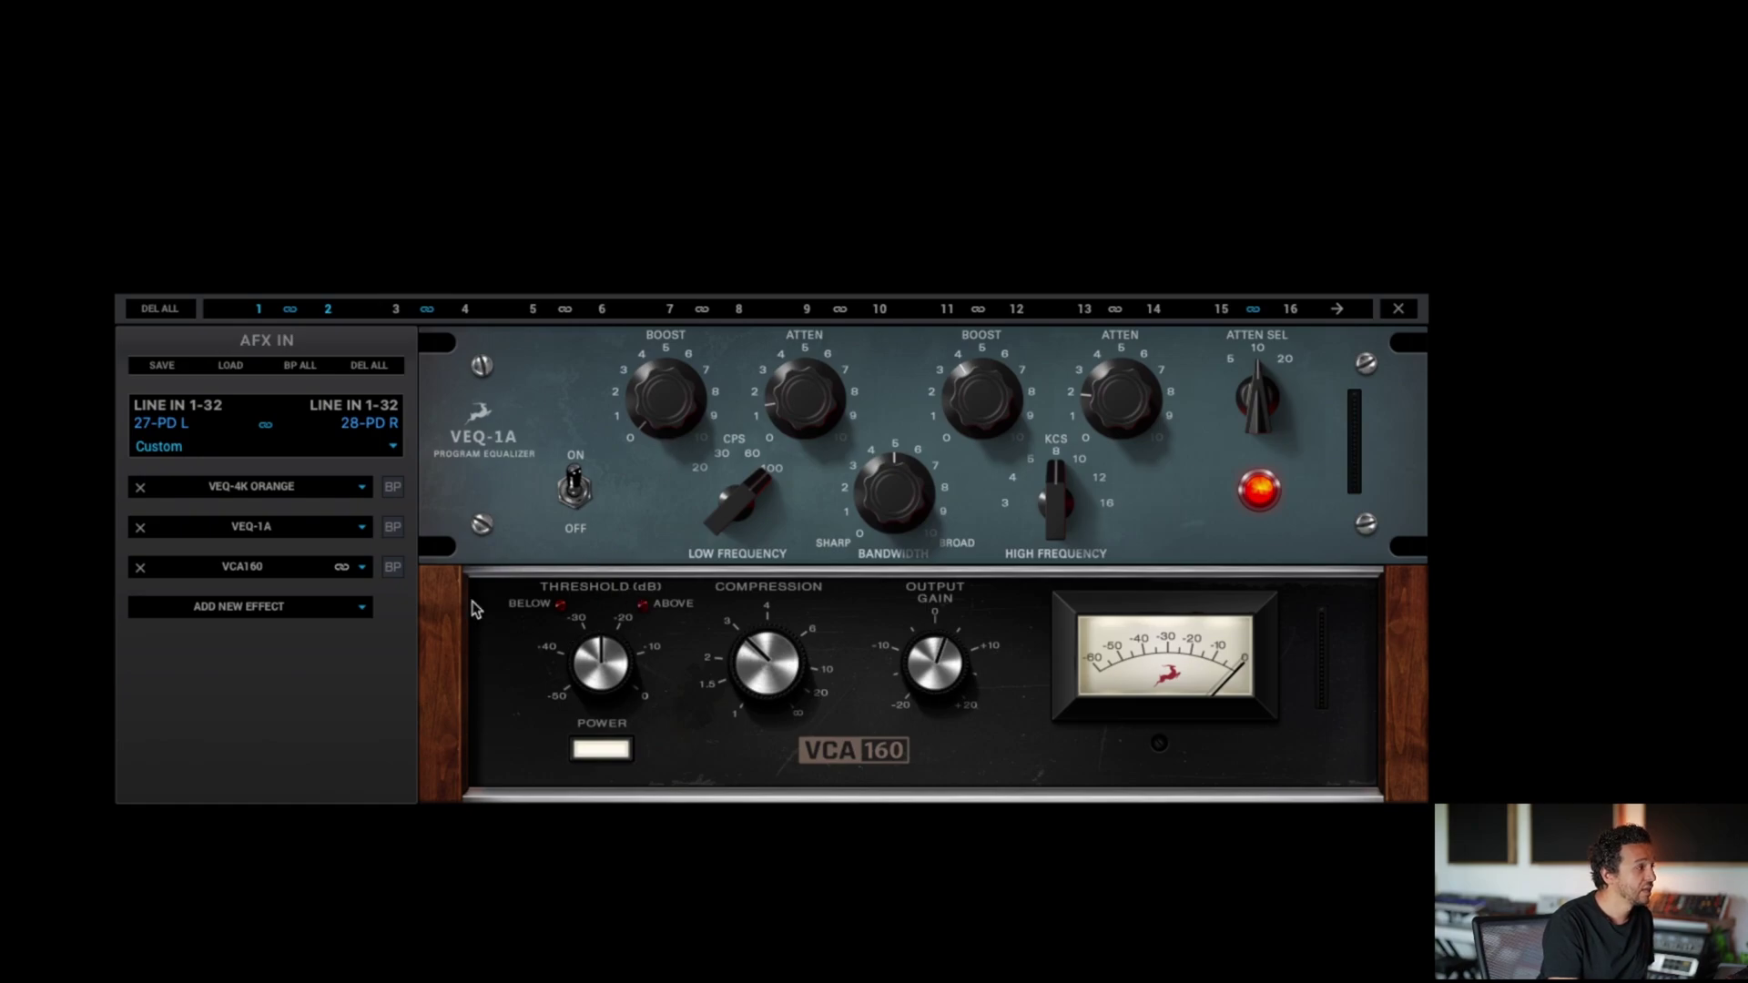
click(301, 368)
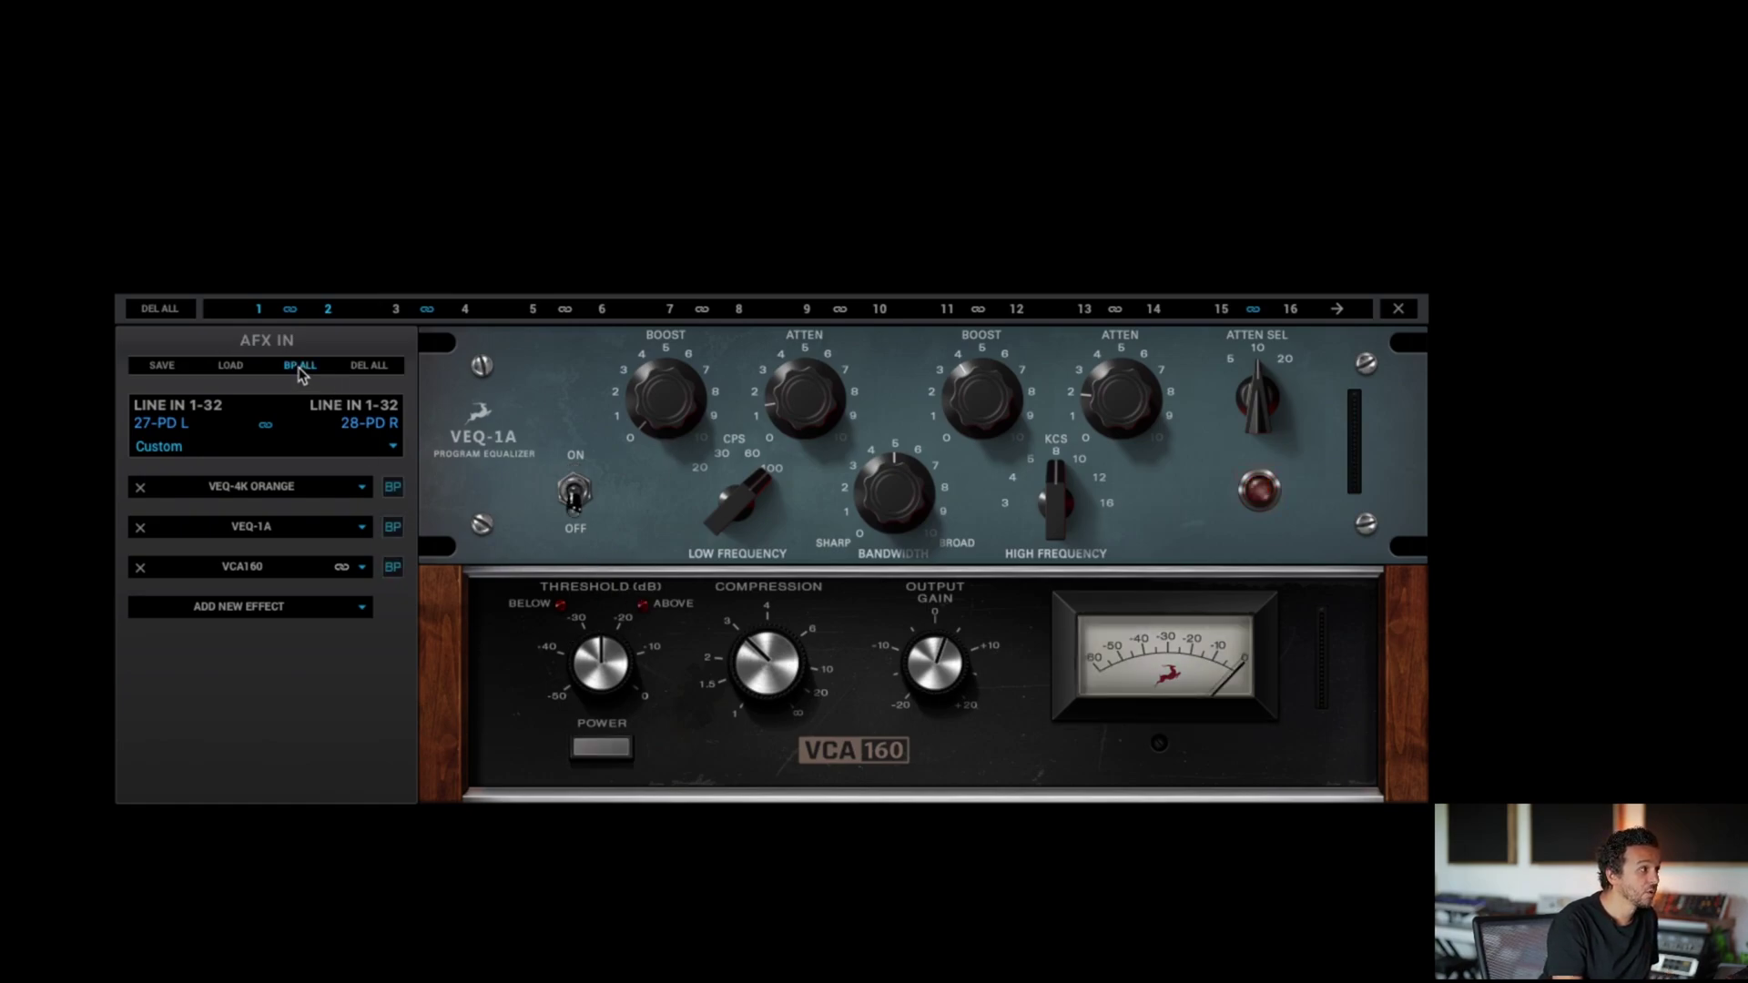
click(301, 368)
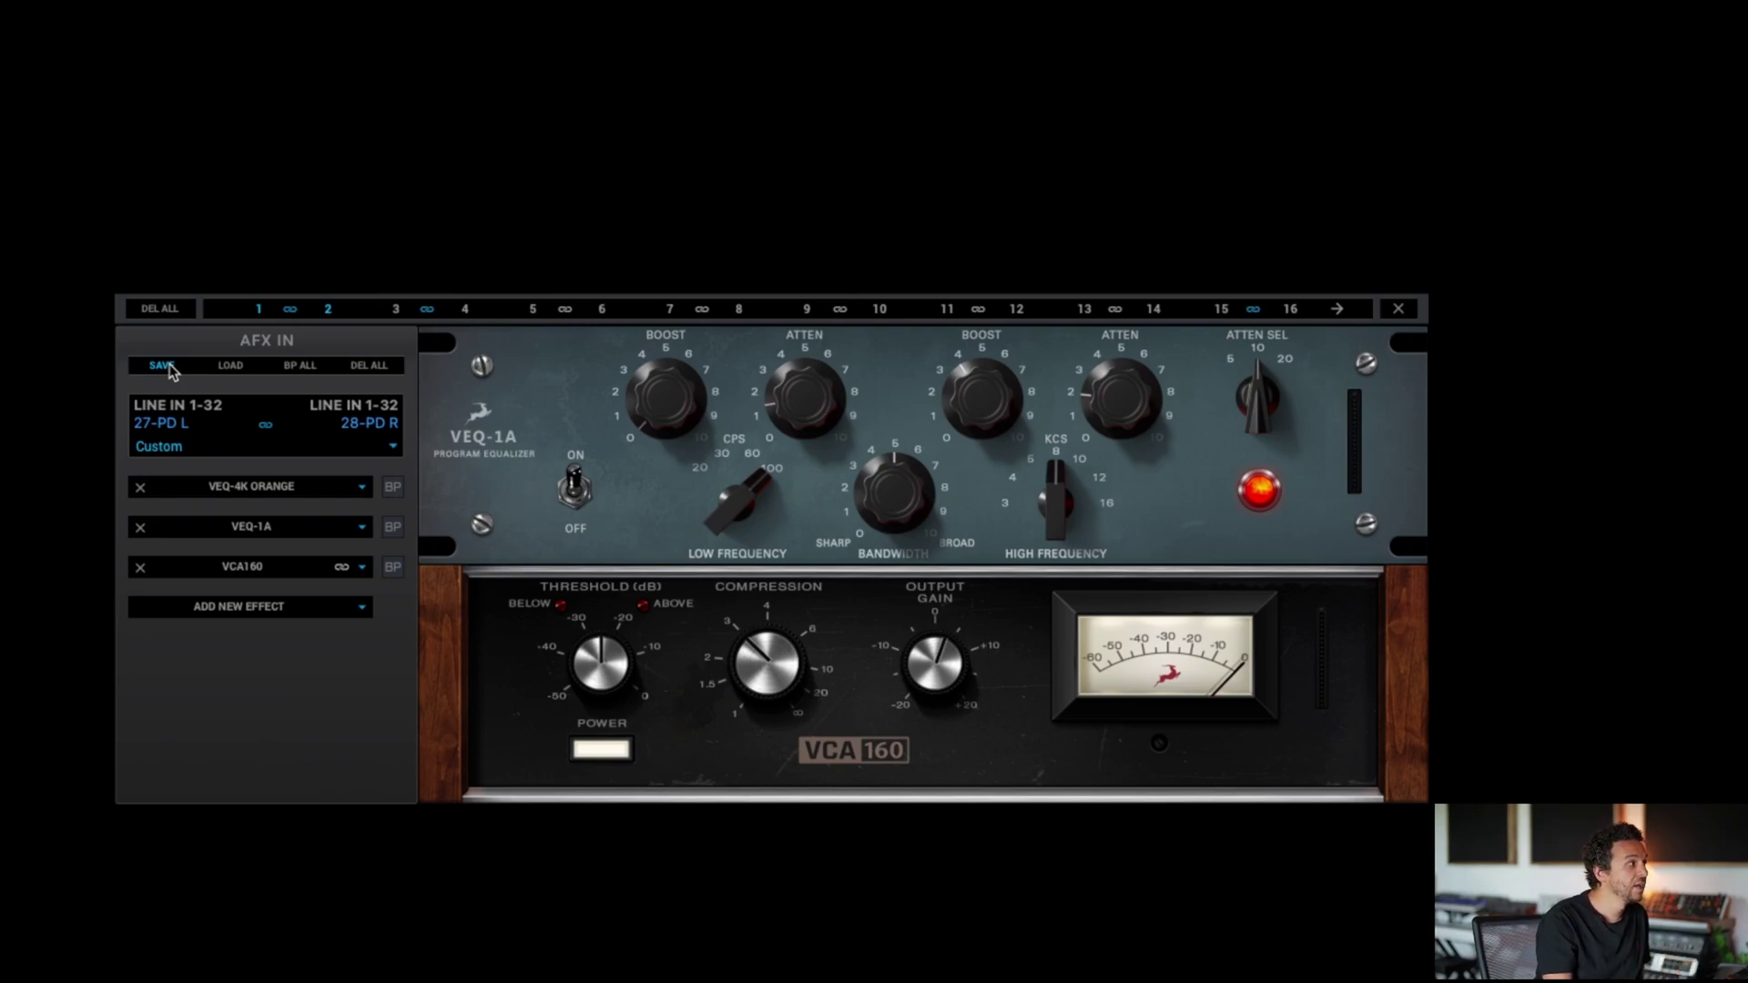
click(328, 606)
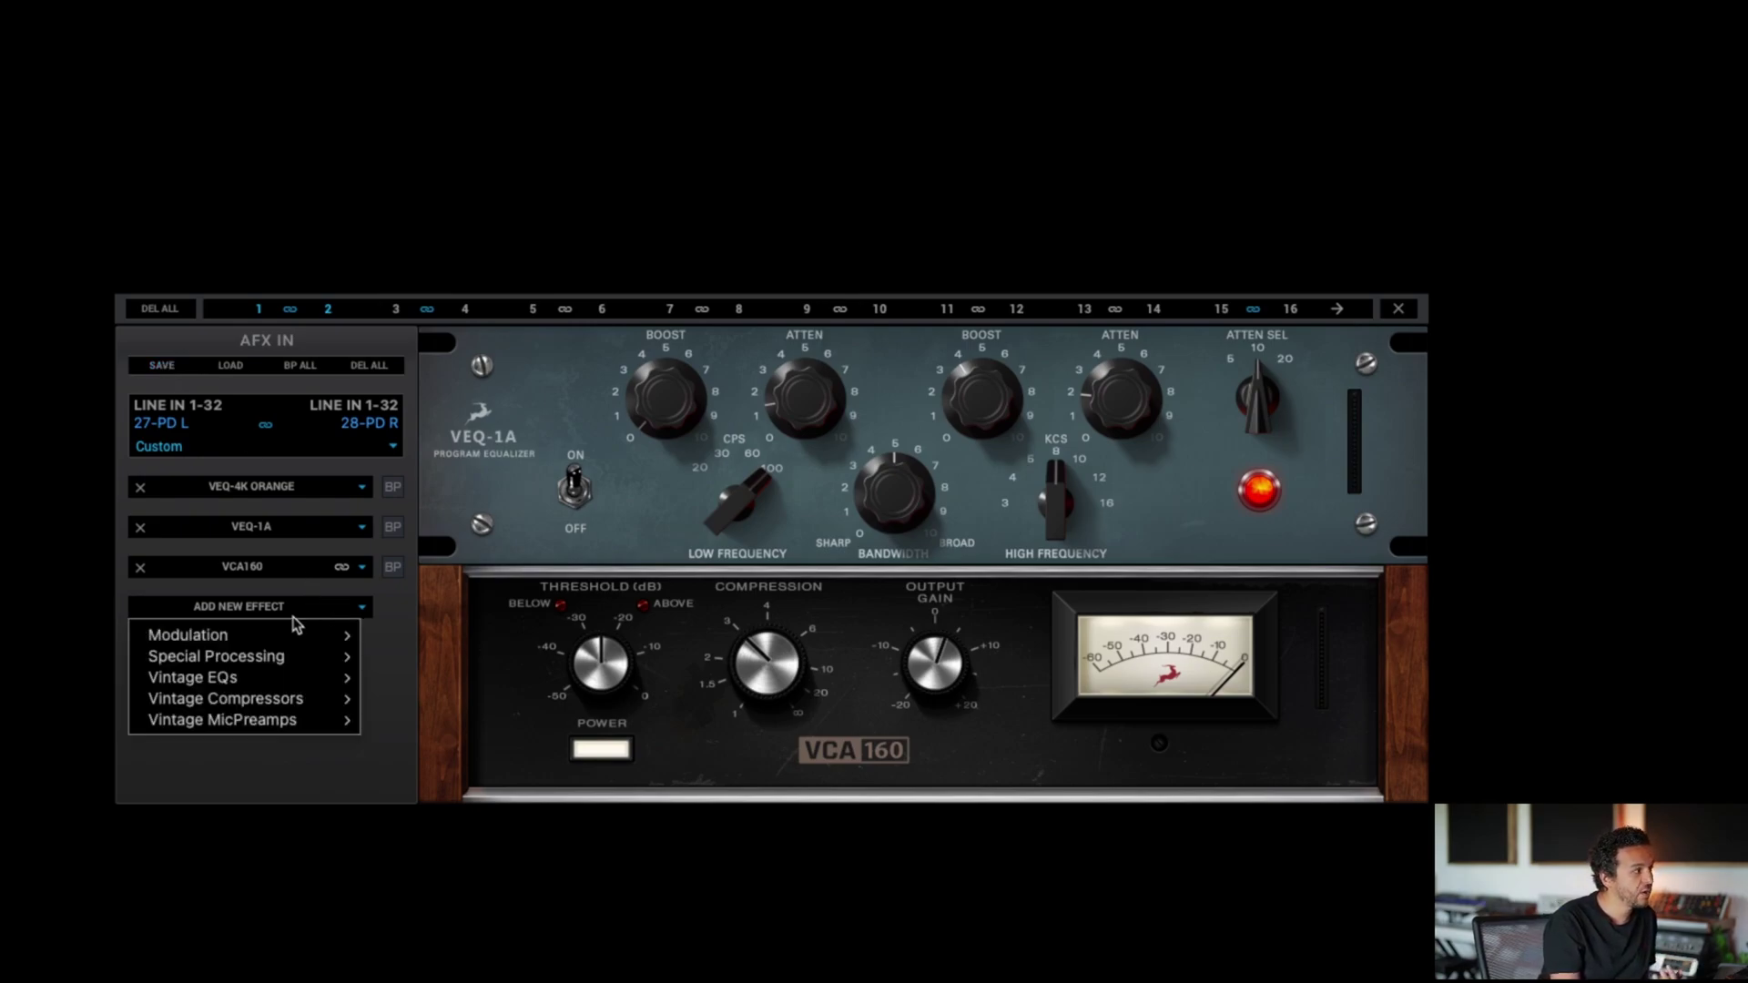
mouse_move(286, 698)
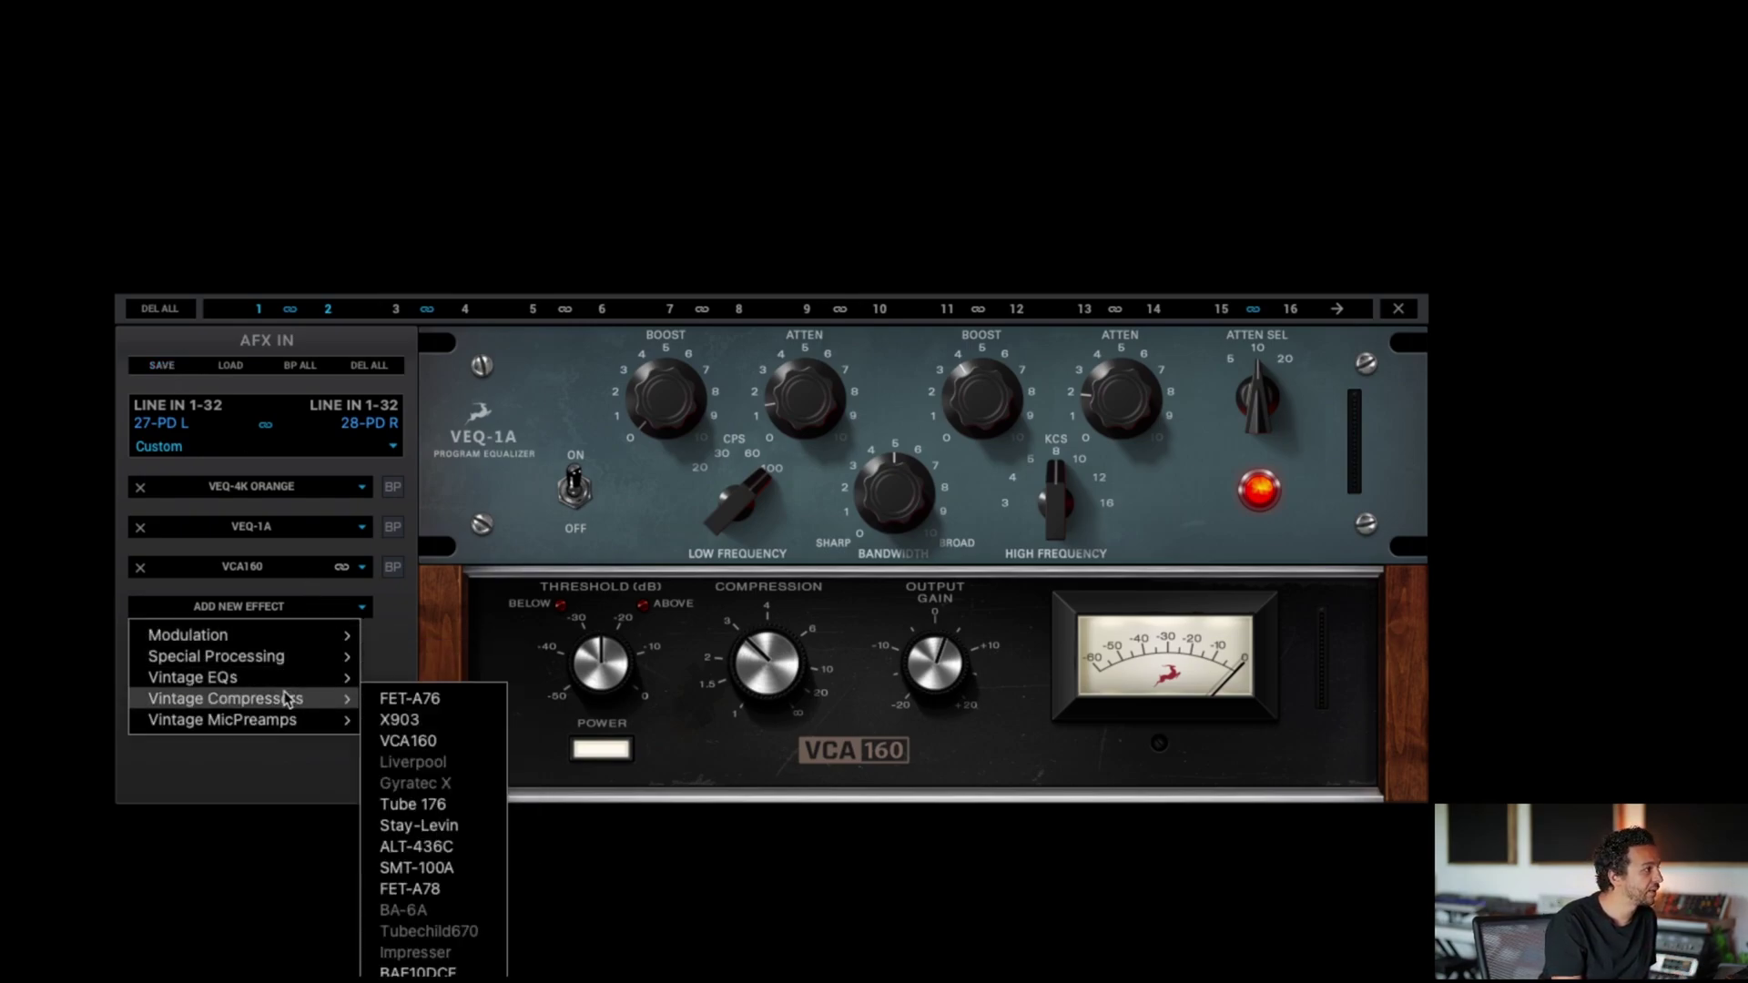
click(369, 610)
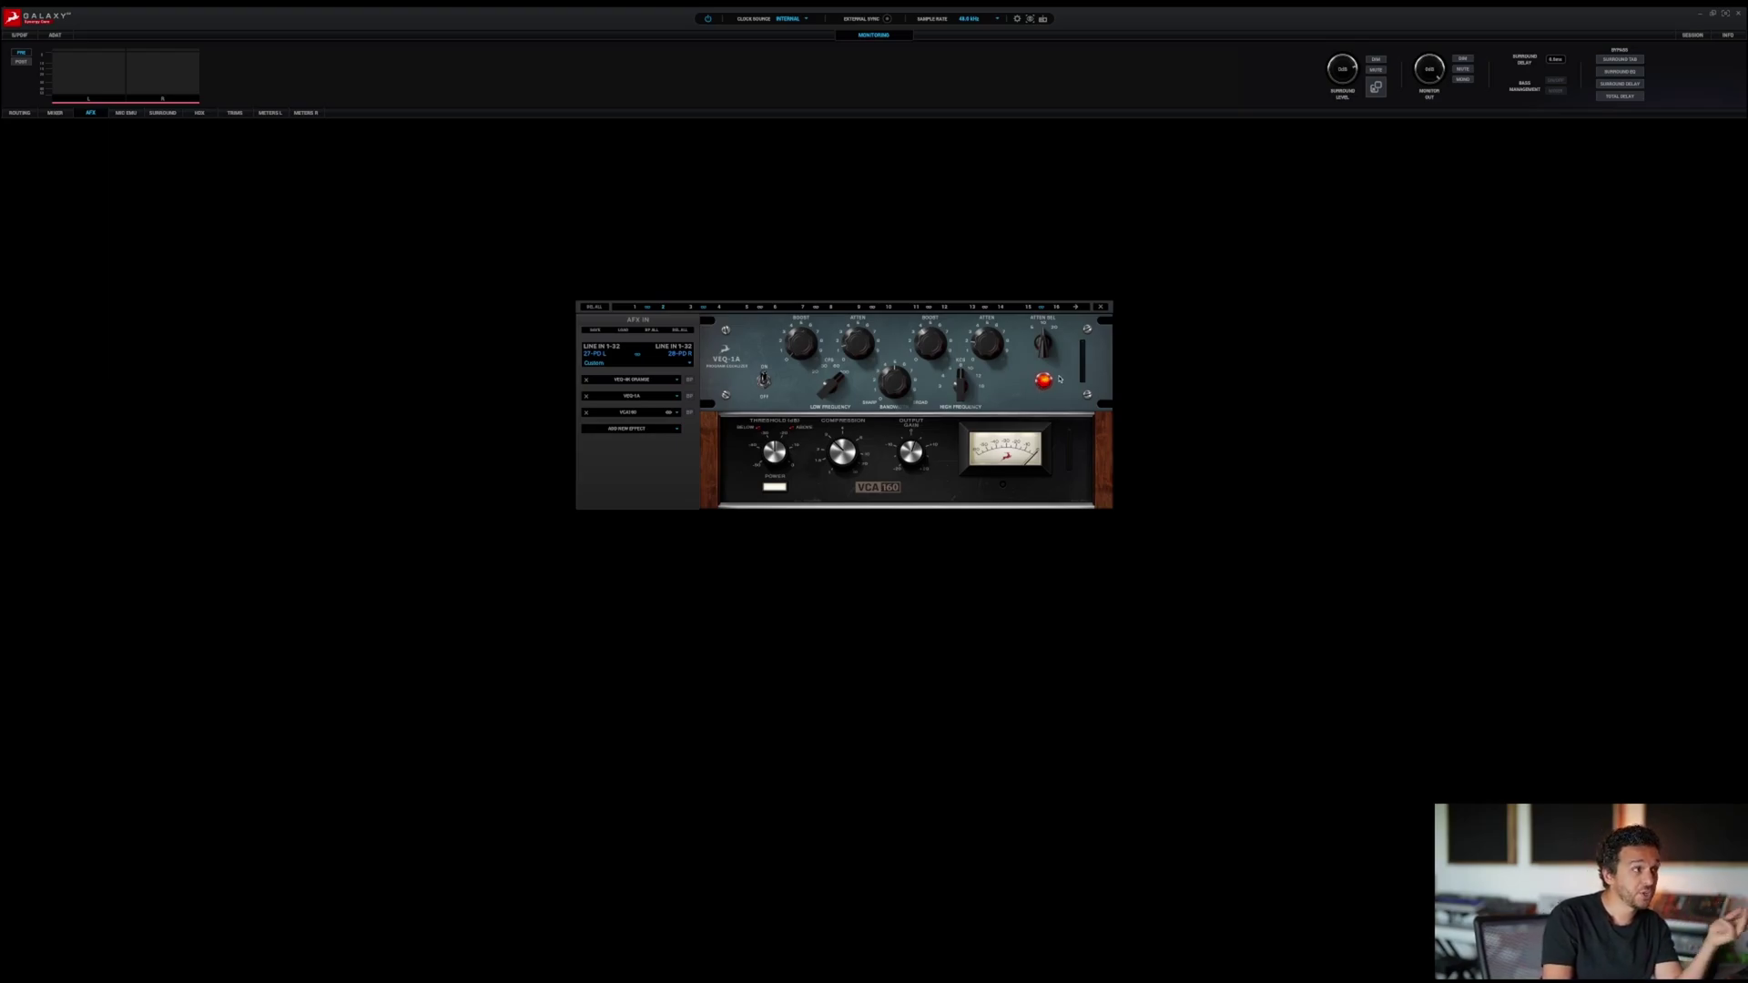
Page effect channels to 17–32 and back, then move the effects rack window to the left-centre
click(1075, 308)
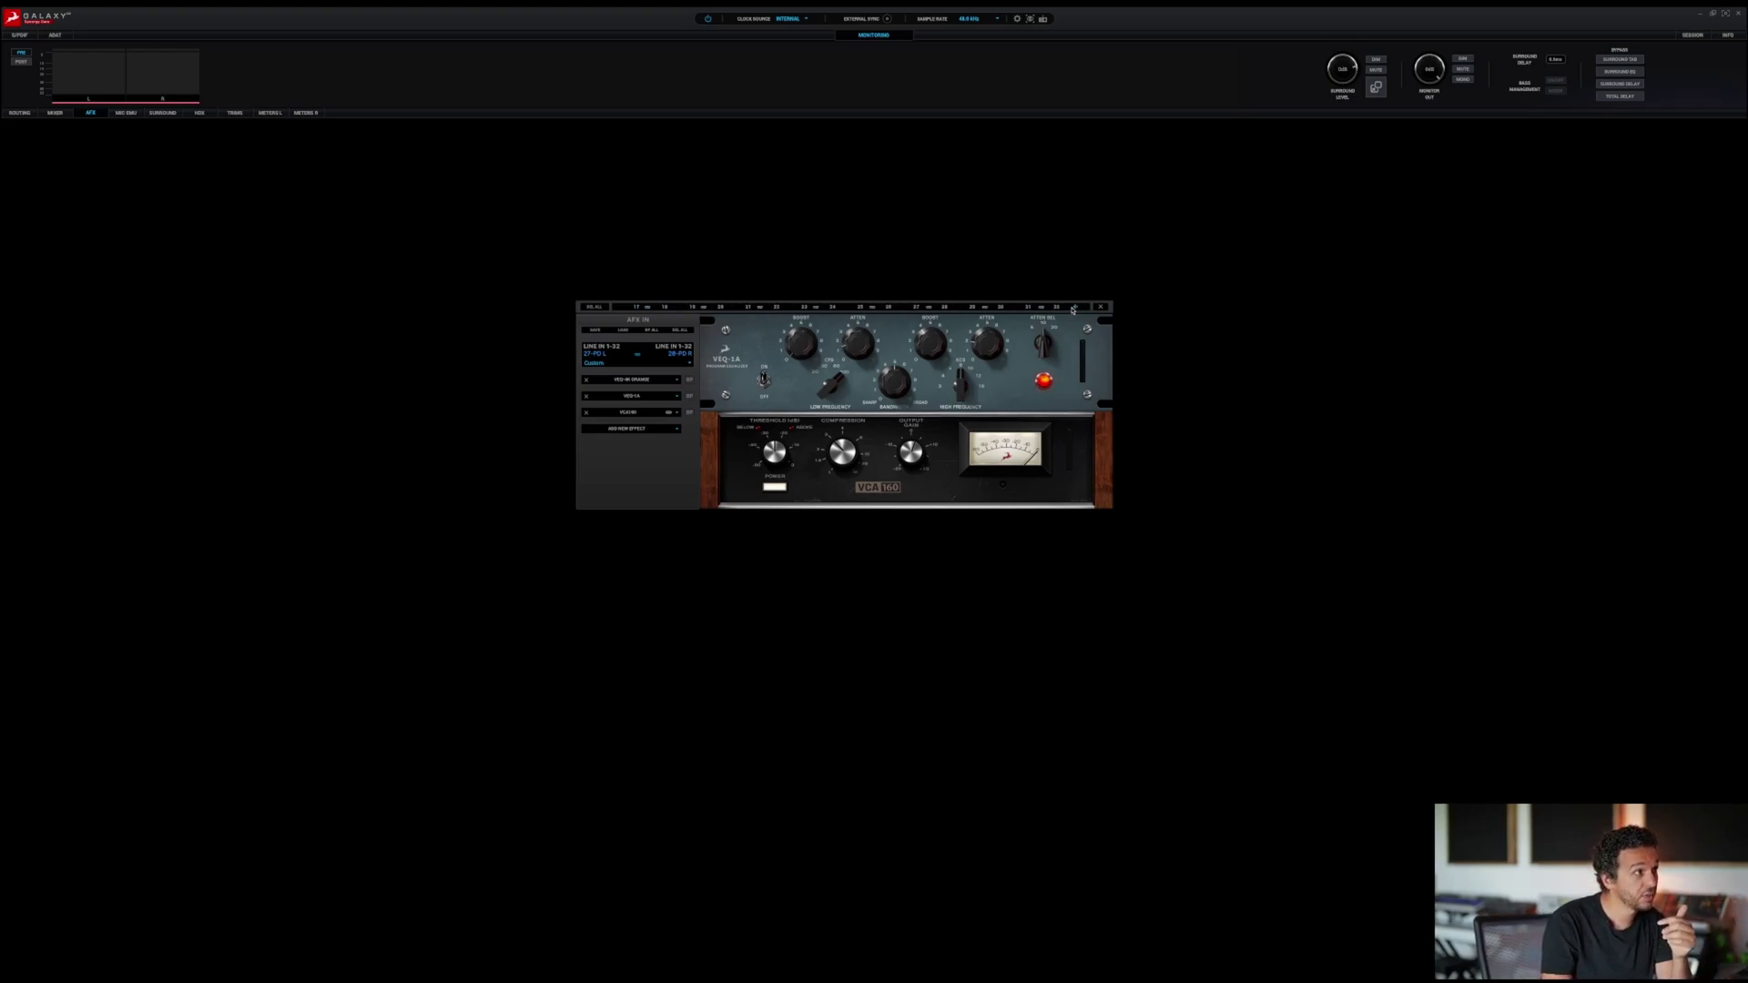
click(1075, 308)
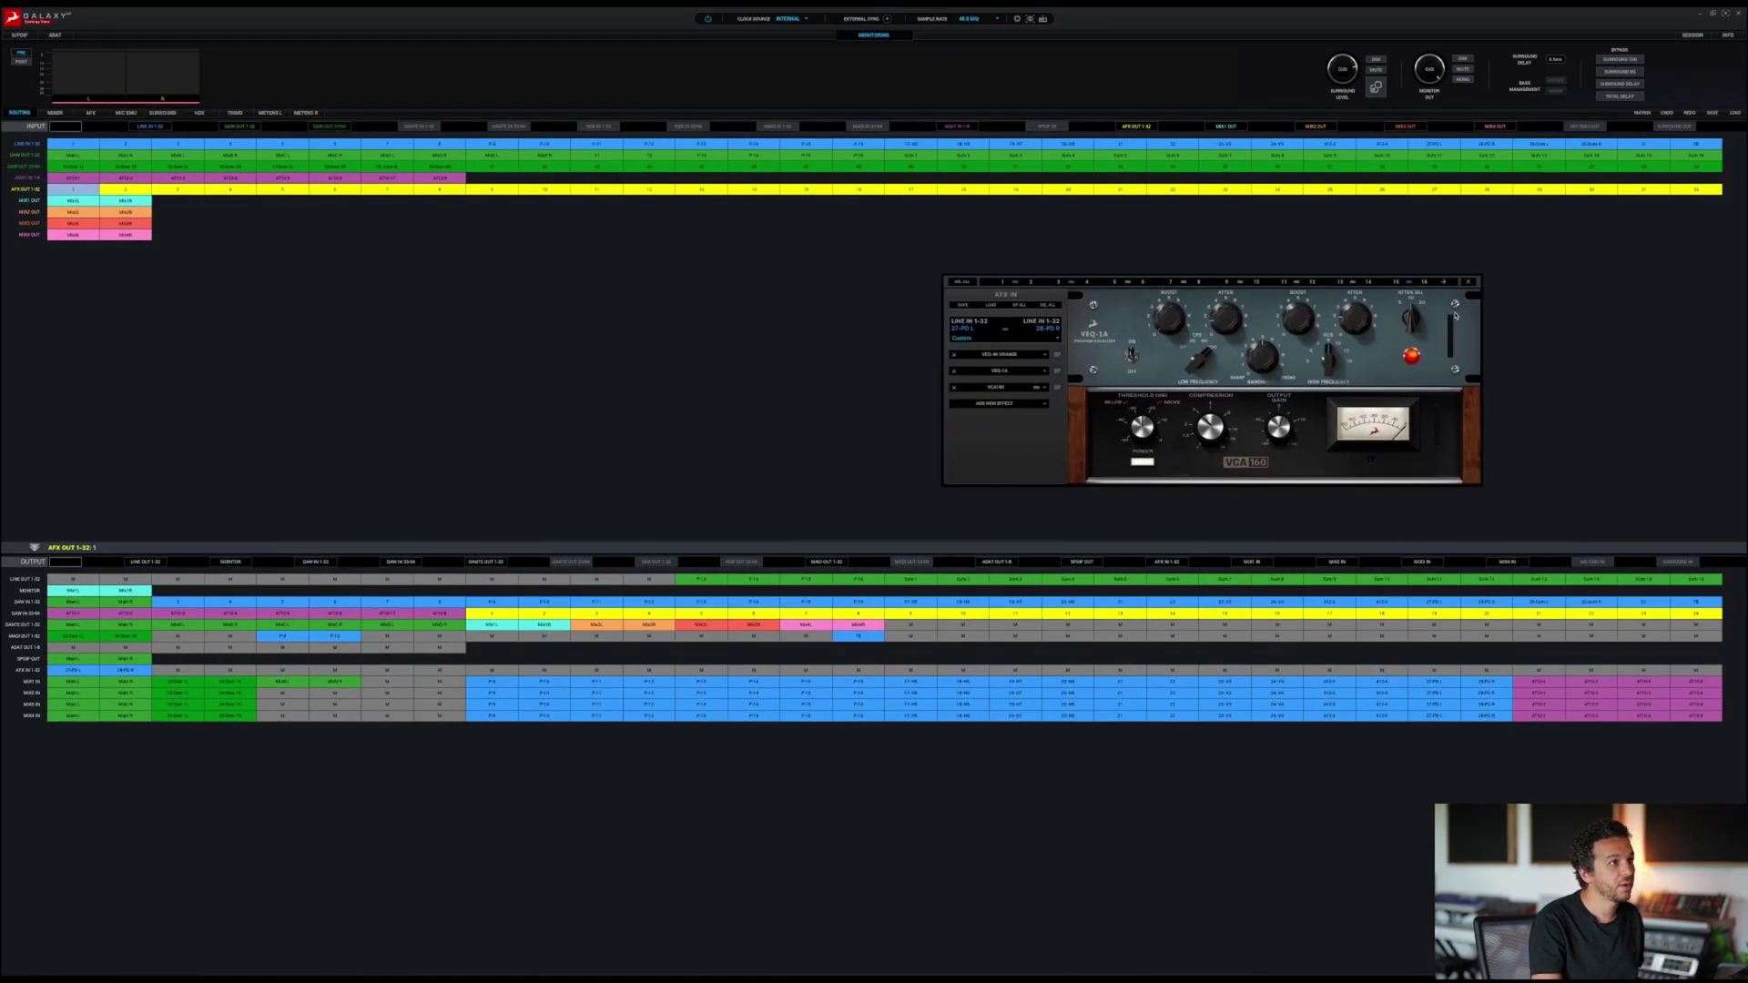
drag(1454, 315, 840, 356)
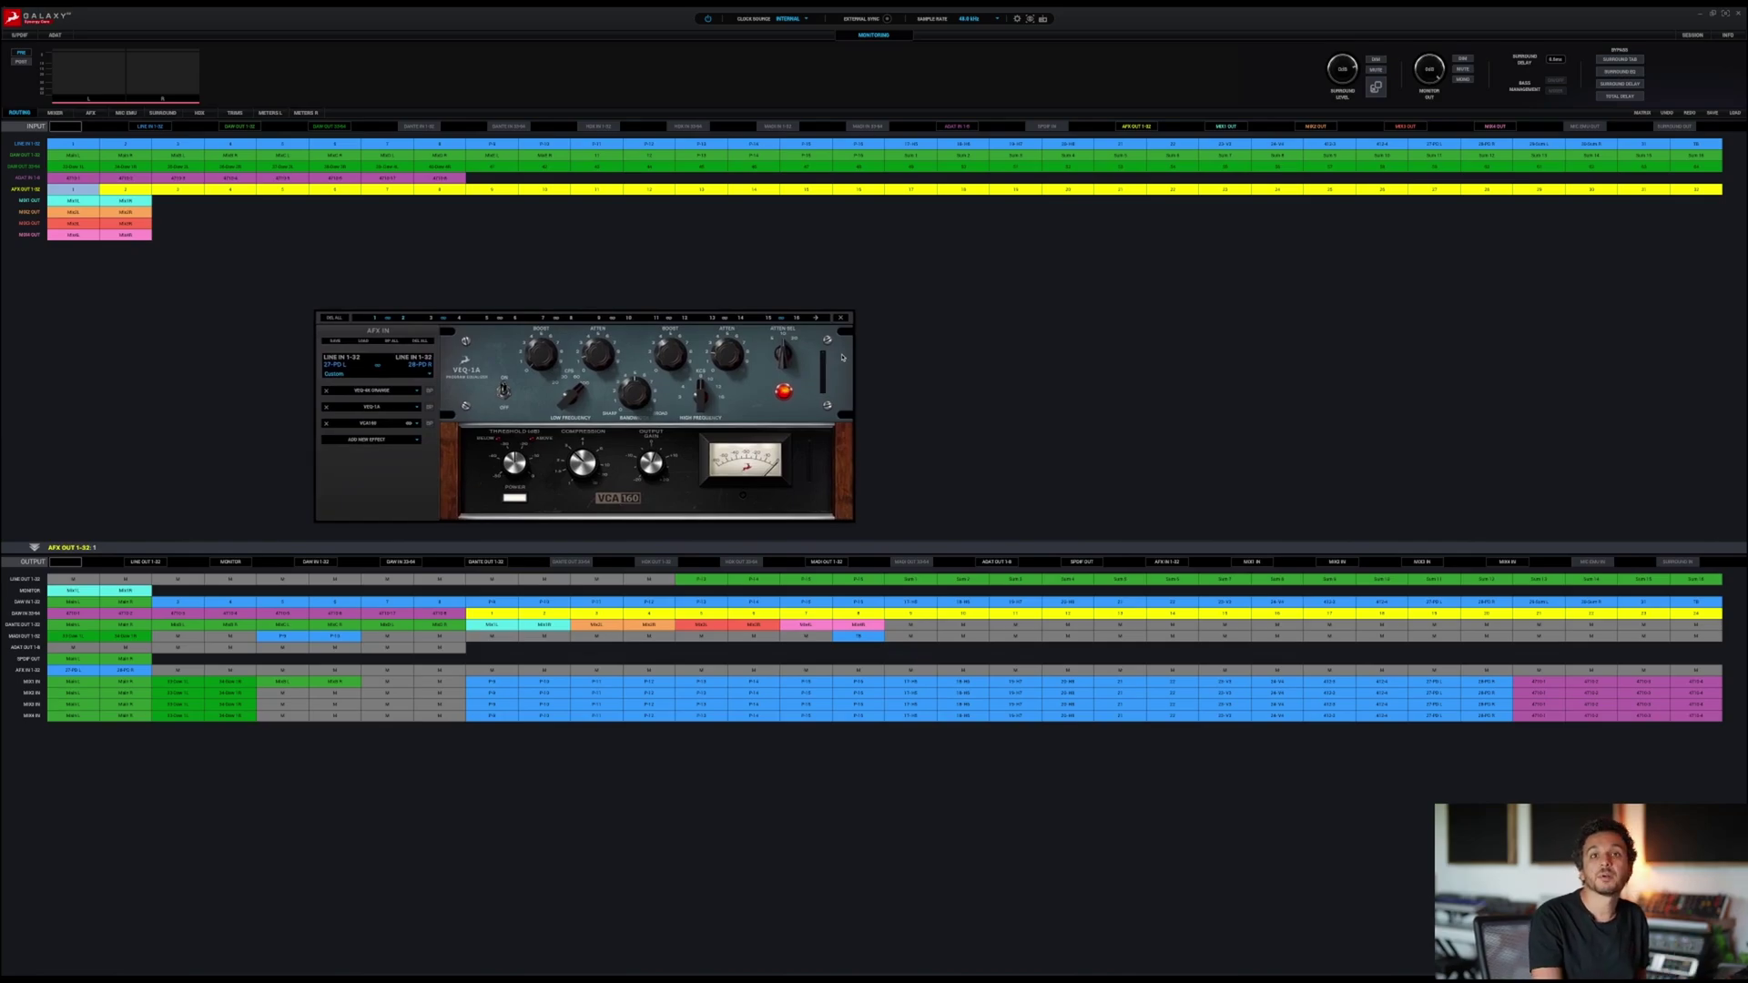